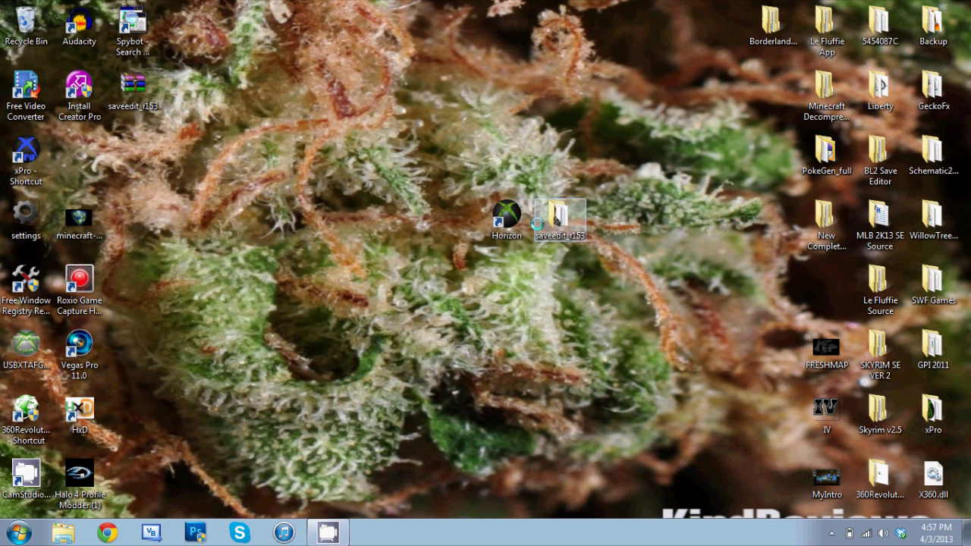
Step: Launch Gibbed.Borderlands2.SaveEdit from the saveedit_r153 folder, then close the folder window
{"action": "double_click", "coordinate": [537, 223]}
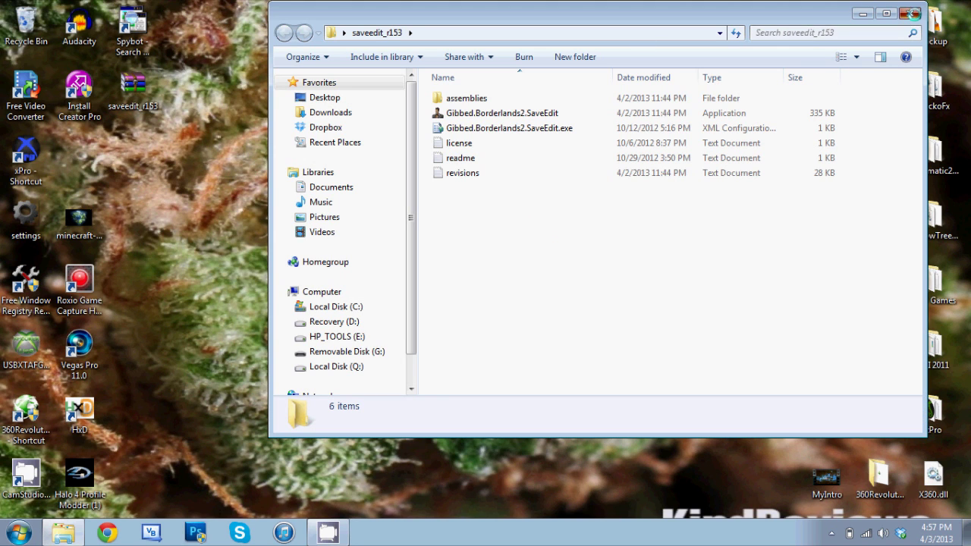
{"action": "left_click", "coordinate": [911, 14]}
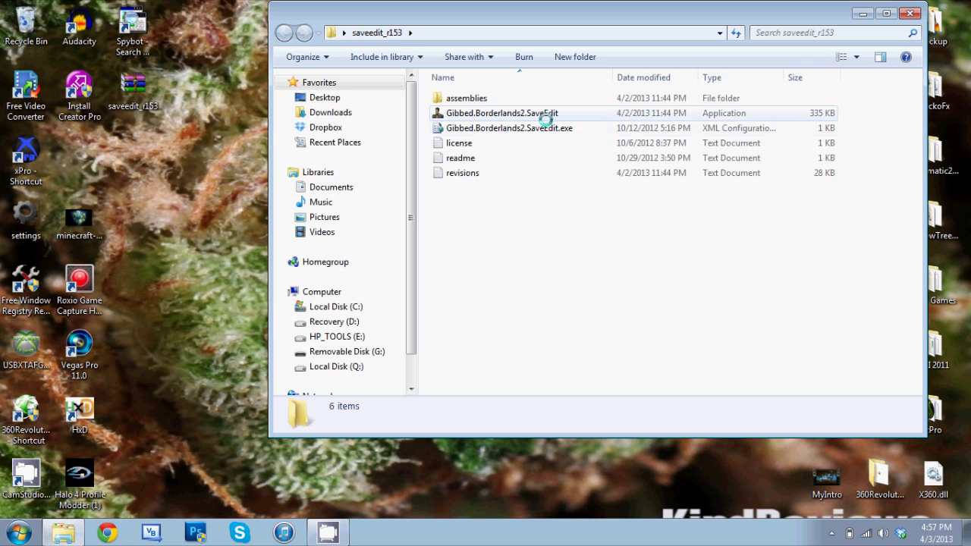
{"action": "left_click", "coordinate": [550, 113]}
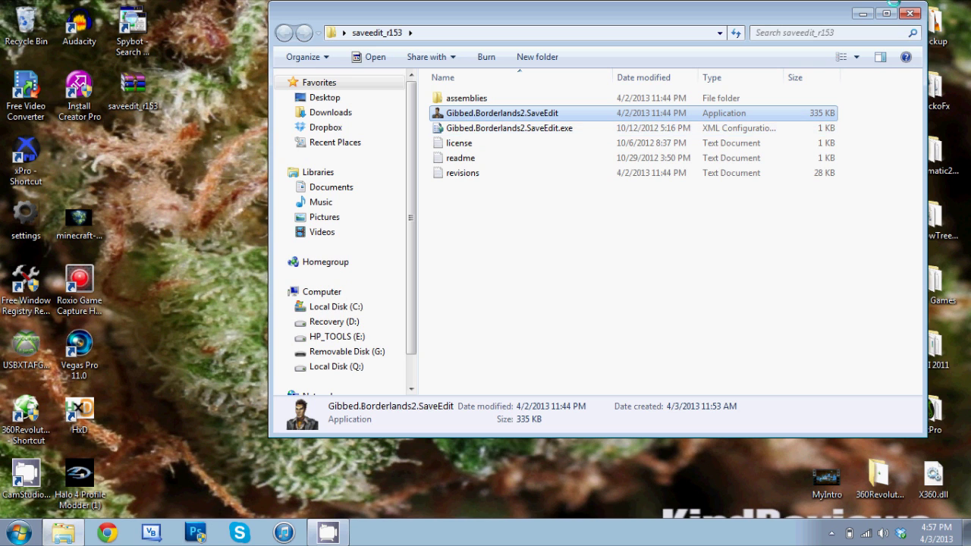
{"action": "left_click", "coordinate": [910, 12]}
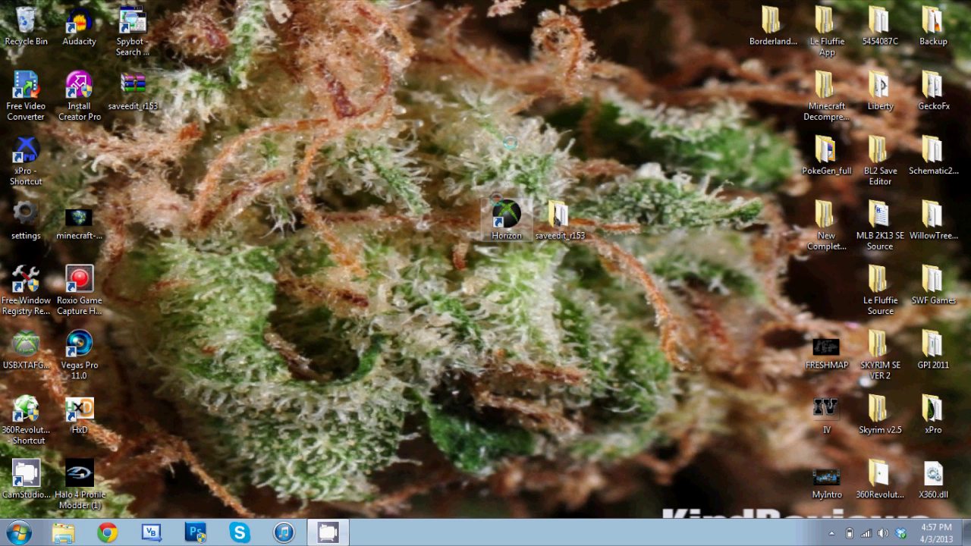
{"action": "left_click", "coordinate": [496, 200]}
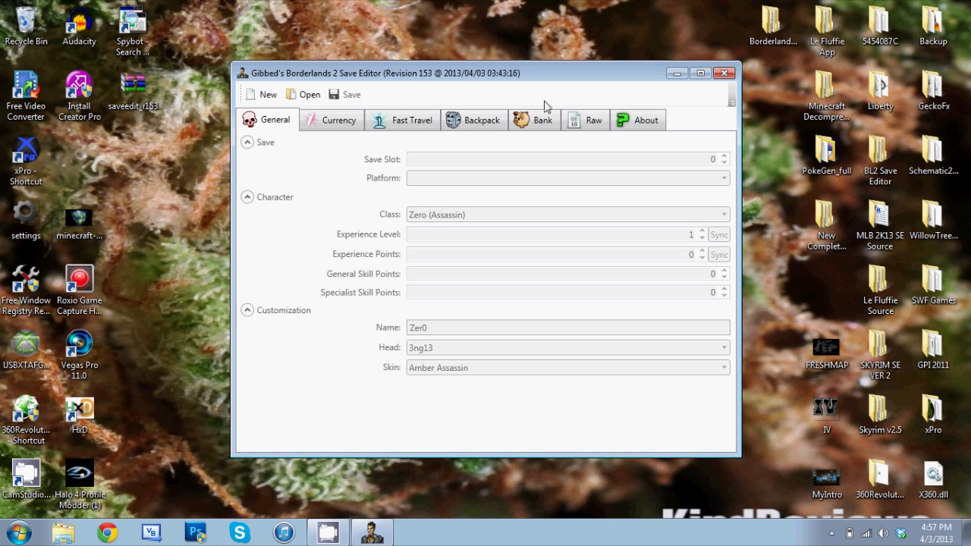
Step: Move the Save Editor window aside on the desktop
{"action": "left_click_drag", "start_coordinate": [562, 72], "coordinate": [578, 99]}
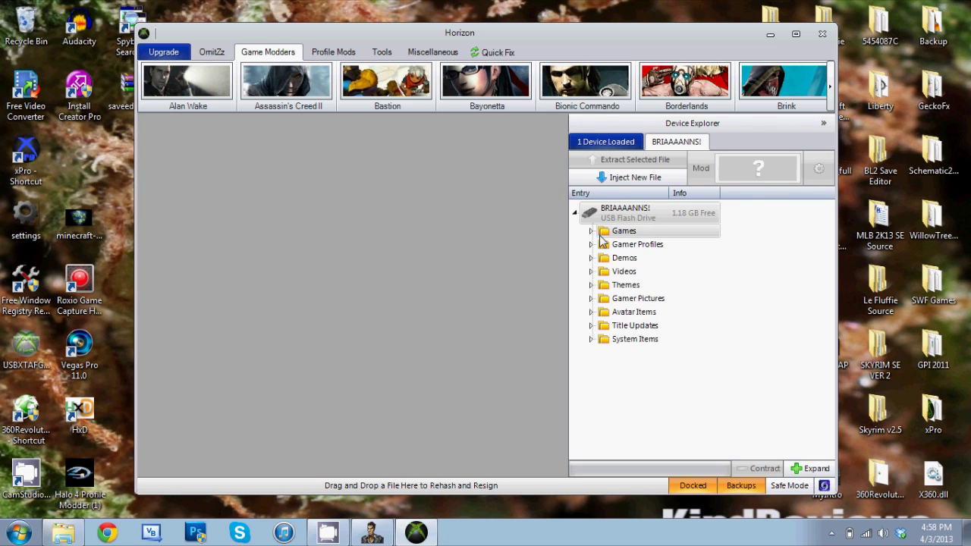
Step: Expand Games > Borderlands 2 and open the Level 61 save package's contents
{"action": "left_click", "coordinate": [592, 232]}
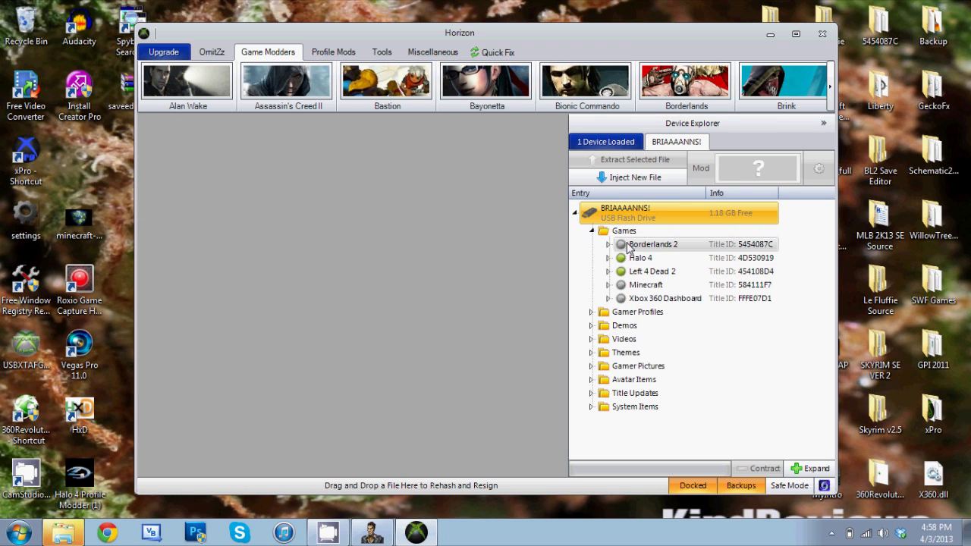
{"action": "left_click", "coordinate": [609, 244]}
{"action": "left_click", "coordinate": [685, 273]}
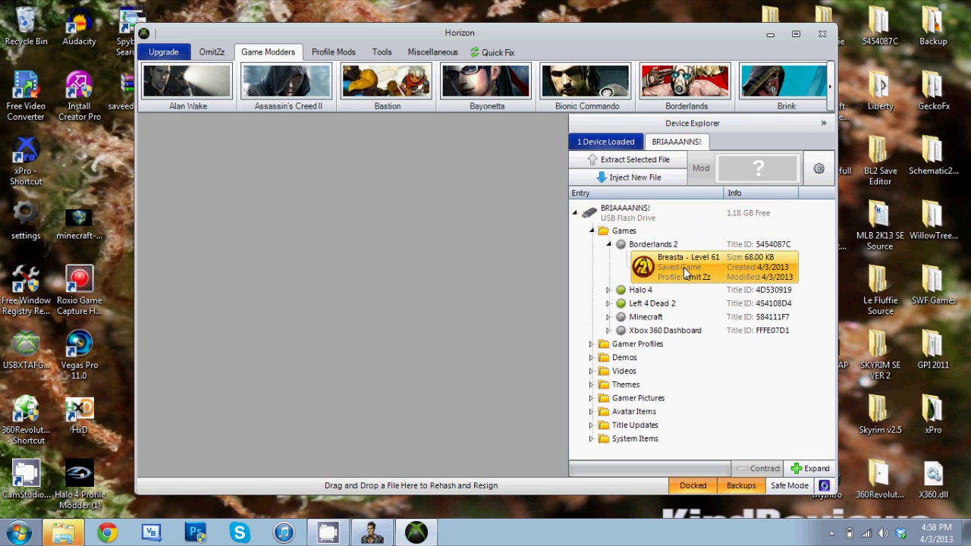
{"action": "double_click", "coordinate": [687, 271]}
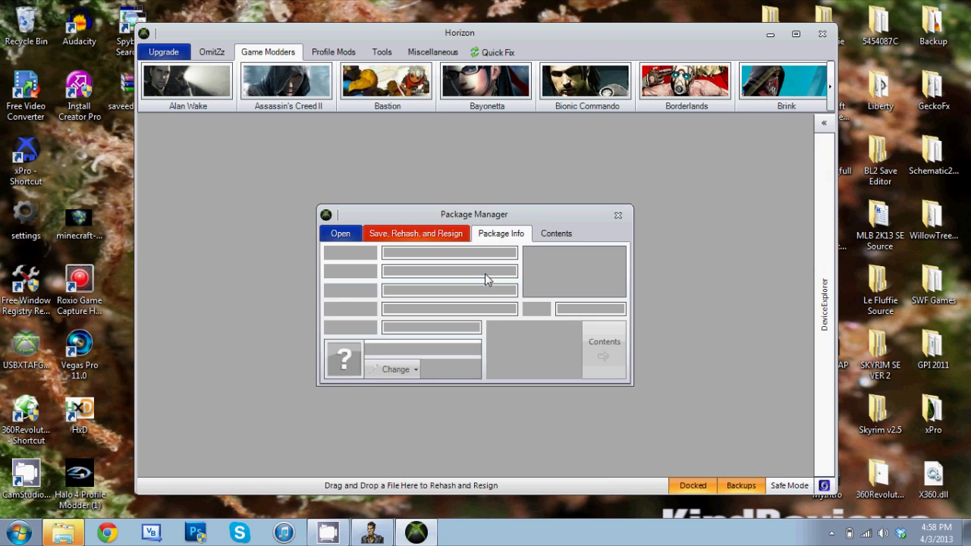
{"action": "left_click", "coordinate": [552, 237]}
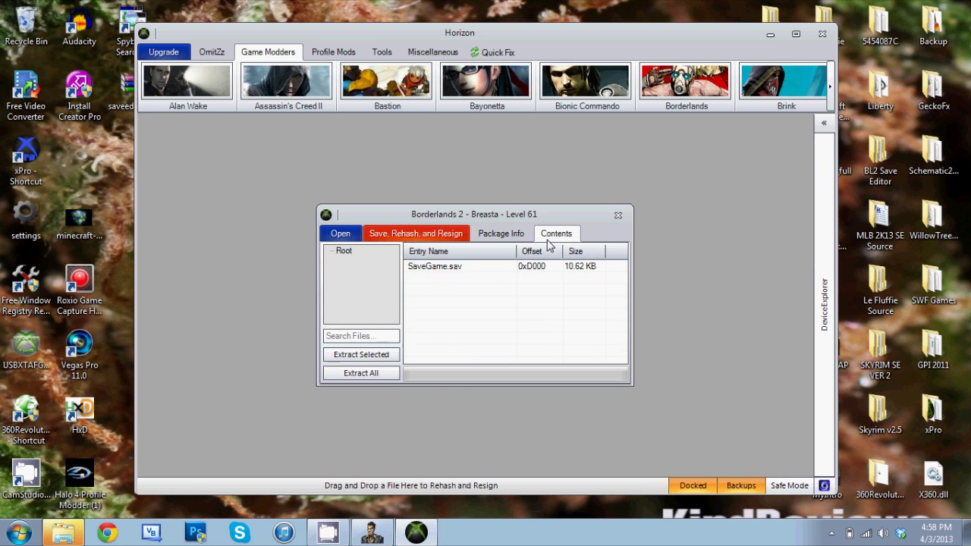
Step: Extract SaveGame.sav from the package to the Desktop
{"action": "left_click", "coordinate": [459, 269]}
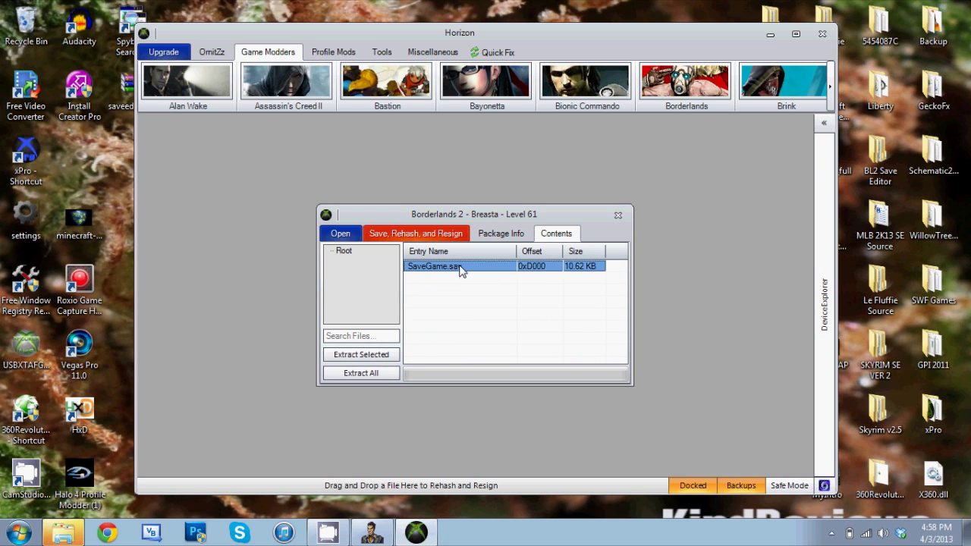
{"action": "right_click", "coordinate": [459, 267]}
{"action": "left_click", "coordinate": [446, 273]}
{"action": "right_click", "coordinate": [466, 270]}
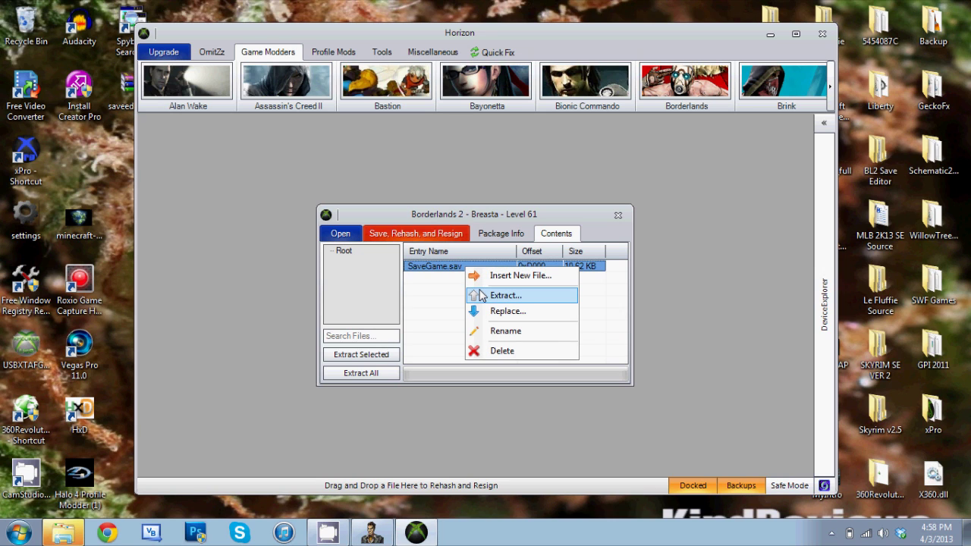
{"action": "left_click", "coordinate": [483, 296]}
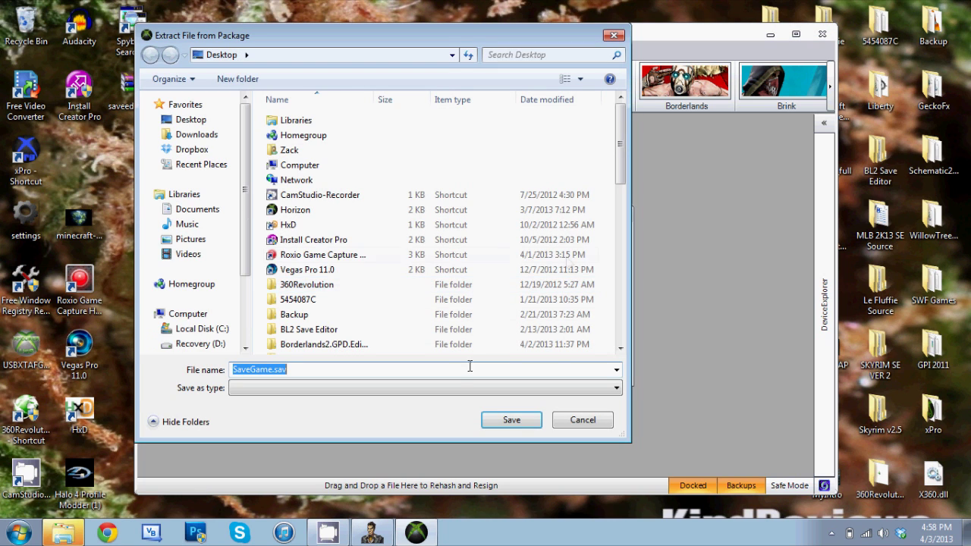
{"action": "left_click", "coordinate": [512, 423]}
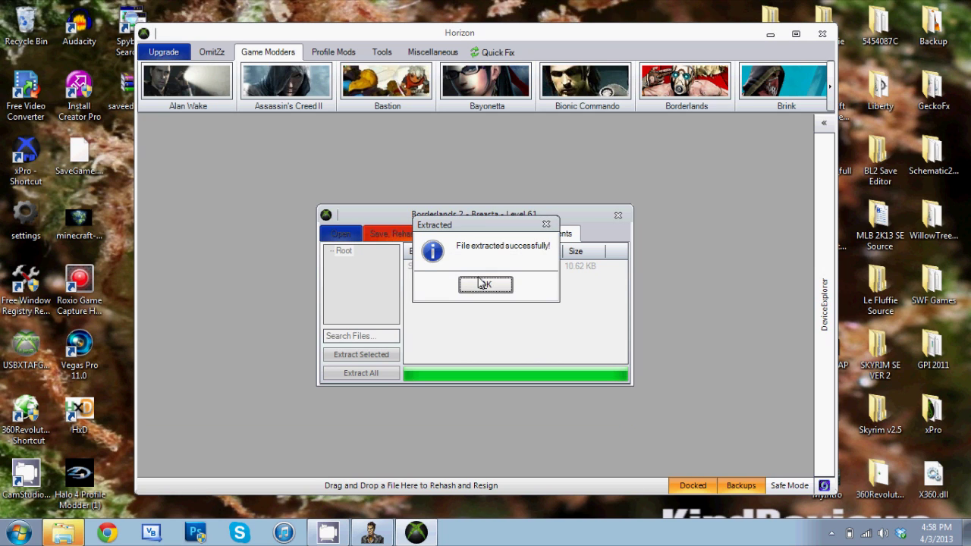
{"action": "left_click", "coordinate": [485, 284]}
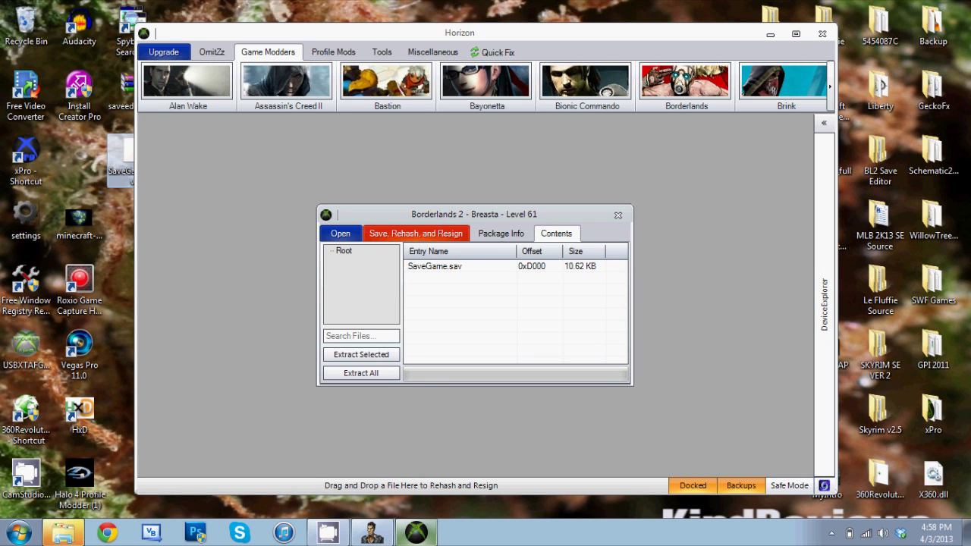
Step: Load SaveGame.sav from the Desktop using the Xbox 360 save file type
{"action": "left_click", "coordinate": [373, 533]}
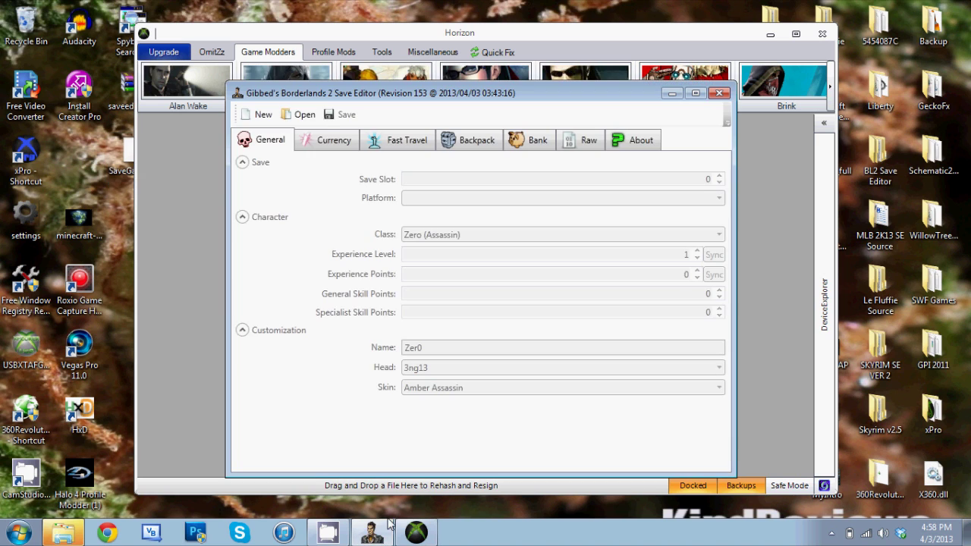
{"action": "left_click", "coordinate": [264, 123]}
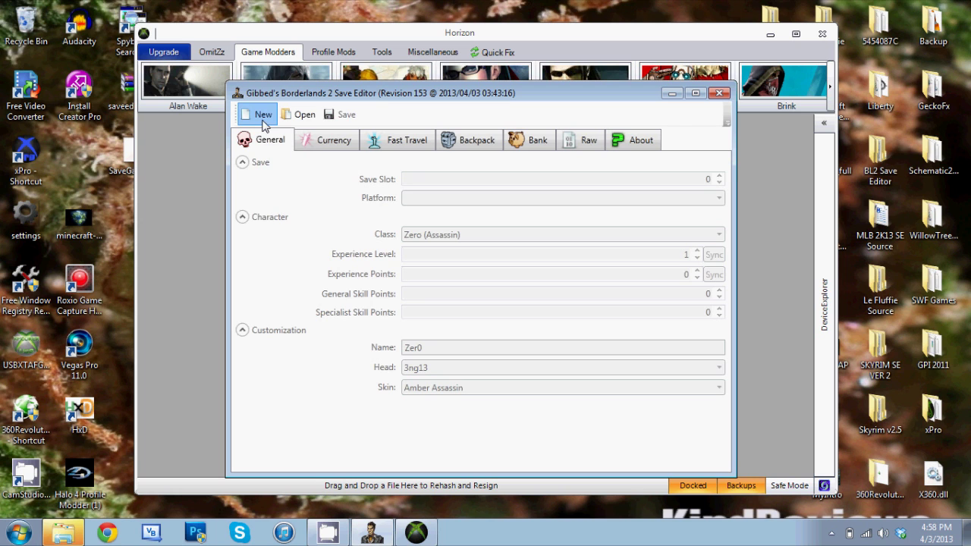
{"action": "left_click", "coordinate": [297, 115]}
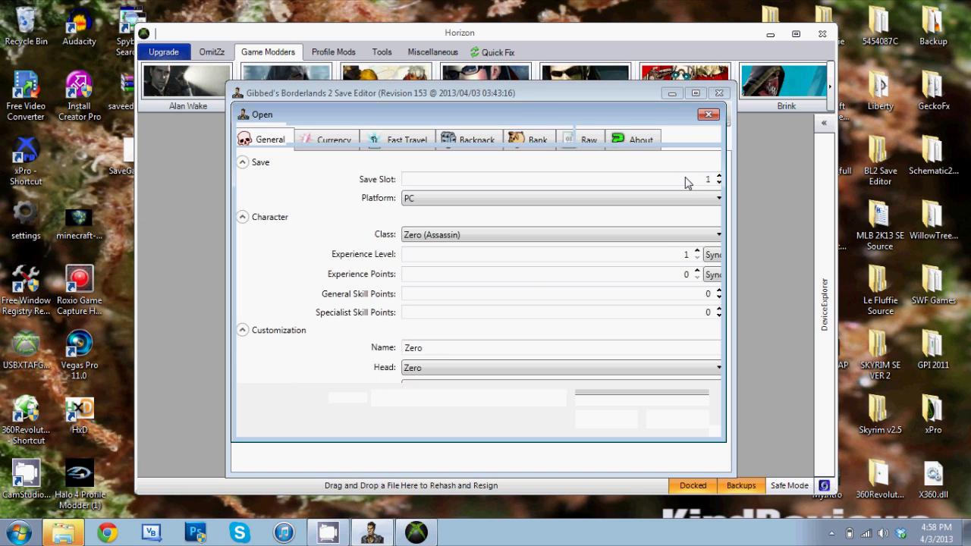
{"action": "scroll", "coordinate": [629, 227], "scroll_direction": "down", "scroll_amount": 5}
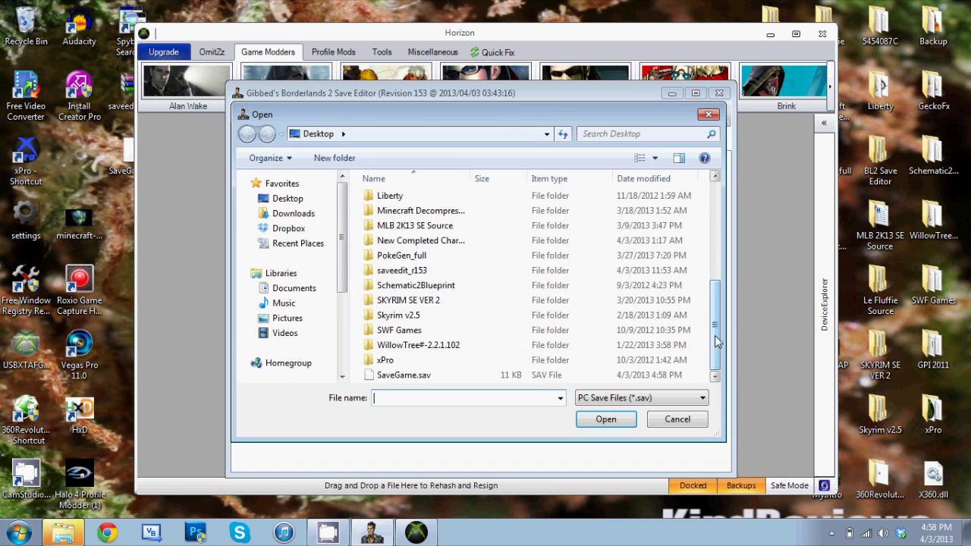
{"action": "left_click", "coordinate": [702, 399]}
{"action": "left_click", "coordinate": [676, 423]}
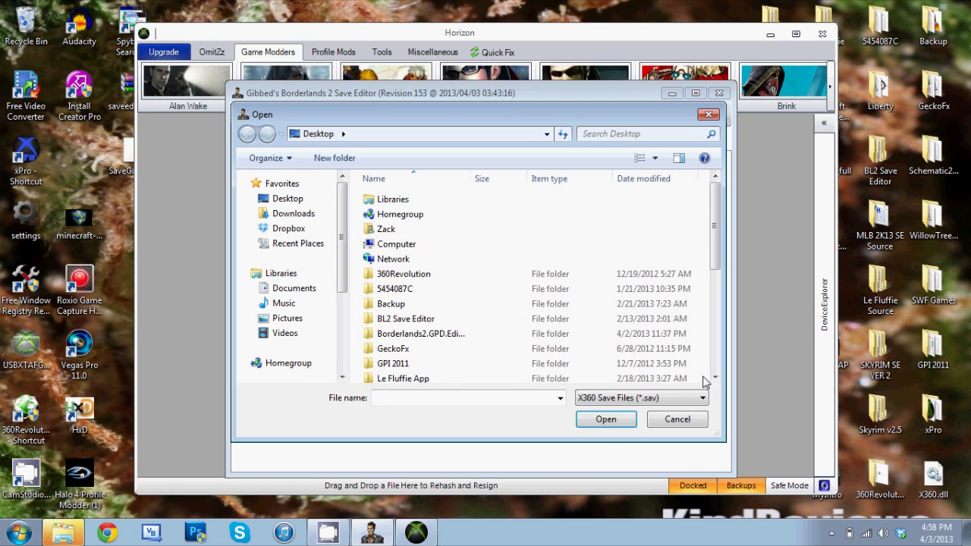
{"action": "scroll", "coordinate": [713, 326], "scroll_direction": "down", "scroll_amount": 5}
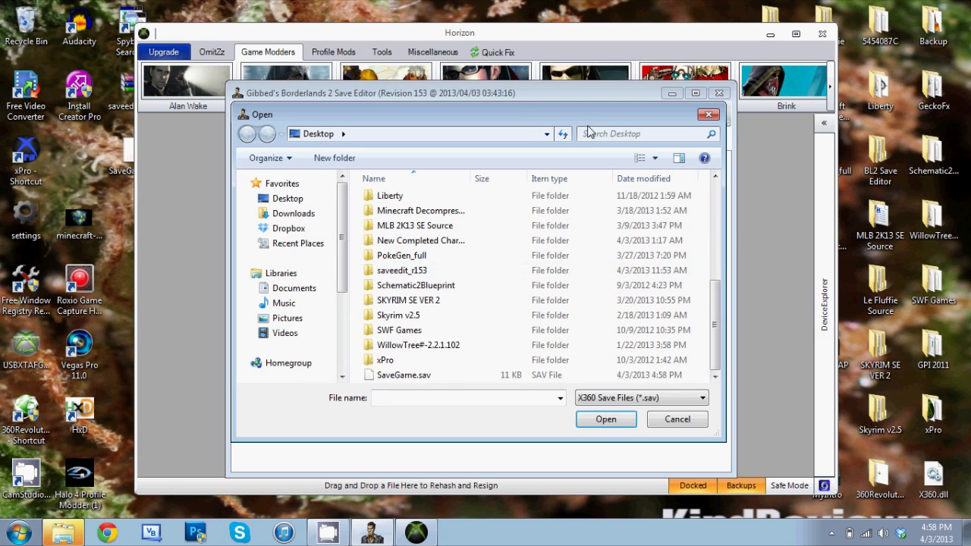
{"action": "mouse_move", "coordinate": [637, 118]}
{"action": "left_mouse_down"}
{"action": "mouse_move", "coordinate": [800, 139]}
{"action": "mouse_move", "coordinate": [634, 121]}
{"action": "left_mouse_up"}
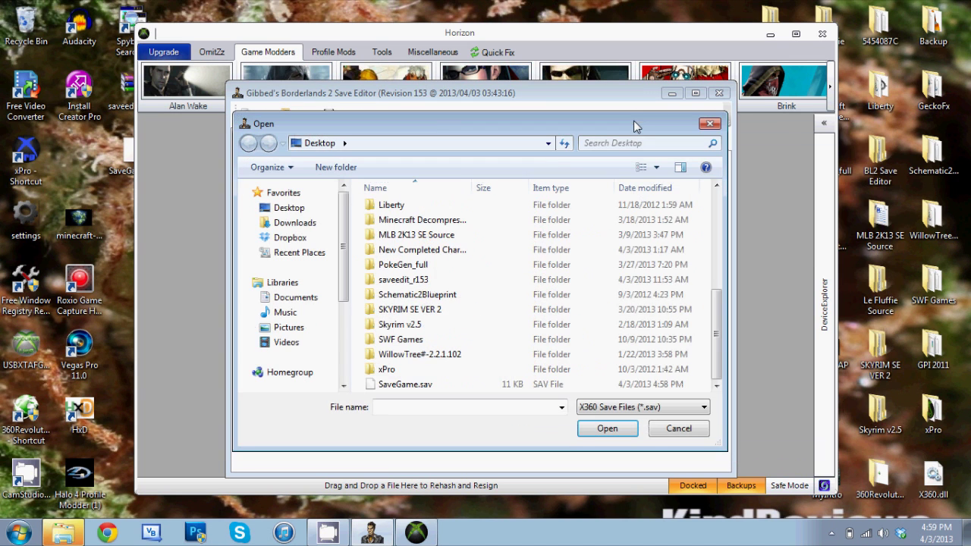
{"action": "left_click", "coordinate": [597, 384]}
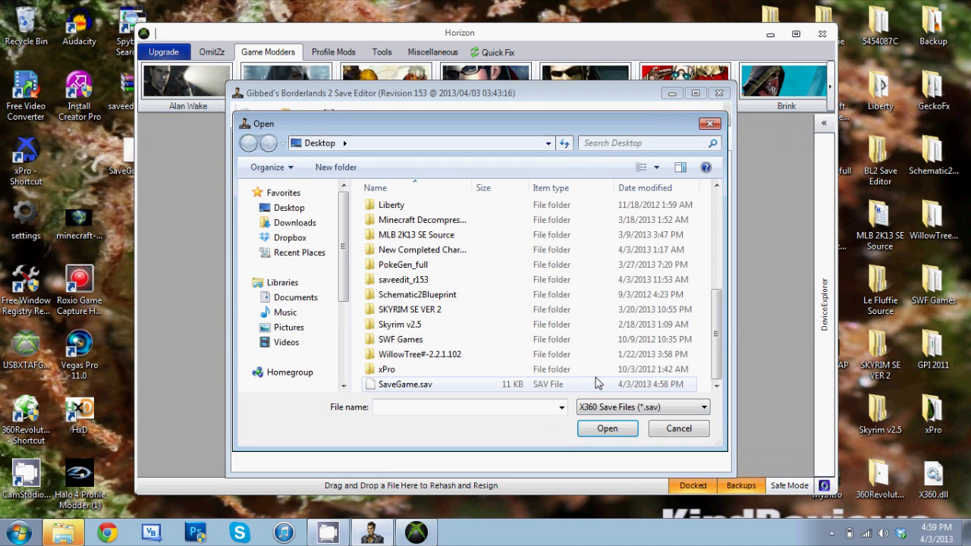
{"action": "left_click", "coordinate": [622, 426]}
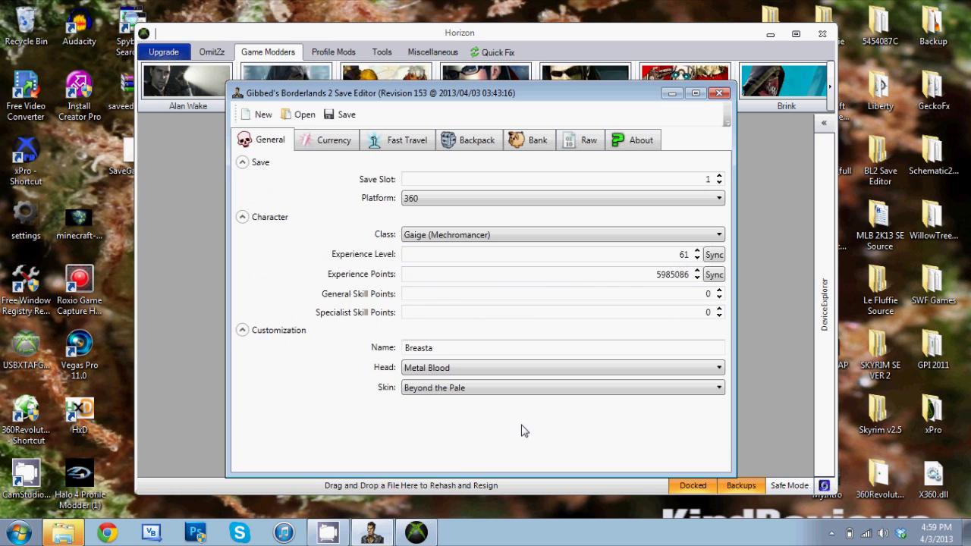
Step: Open SaveGame.sav again so the 360 Gaige character loads into the editor
{"action": "left_click", "coordinate": [304, 115]}
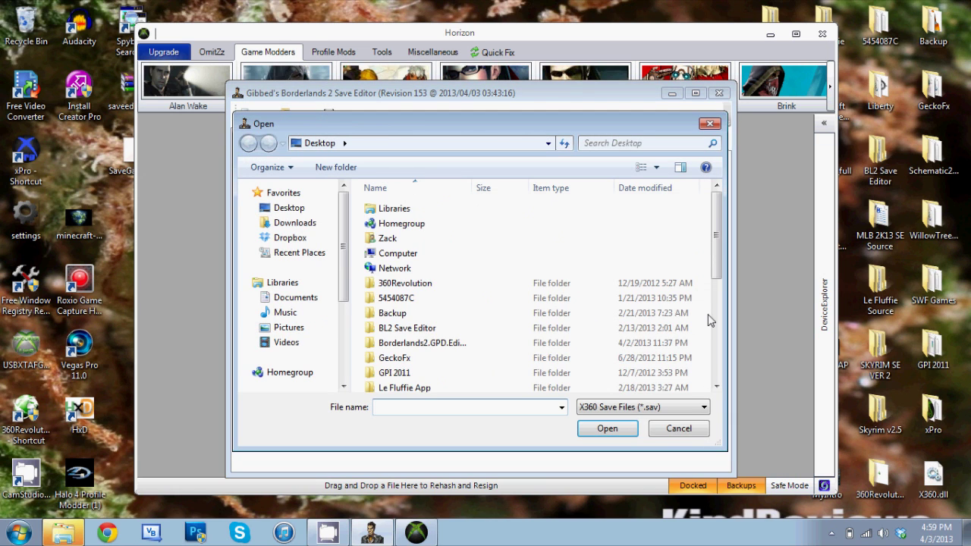
{"action": "scroll", "coordinate": [716, 283], "scroll_direction": "down", "scroll_amount": 5}
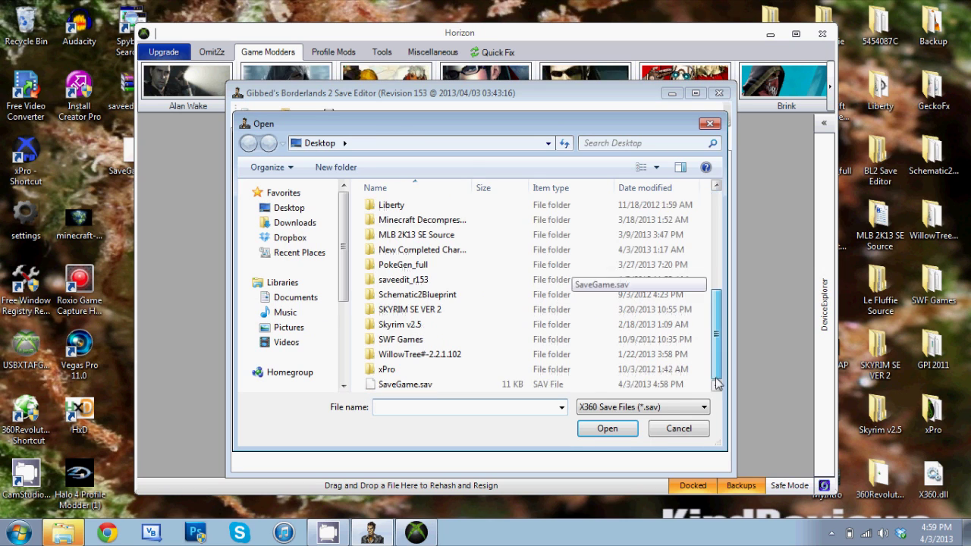
{"action": "left_click", "coordinate": [664, 409]}
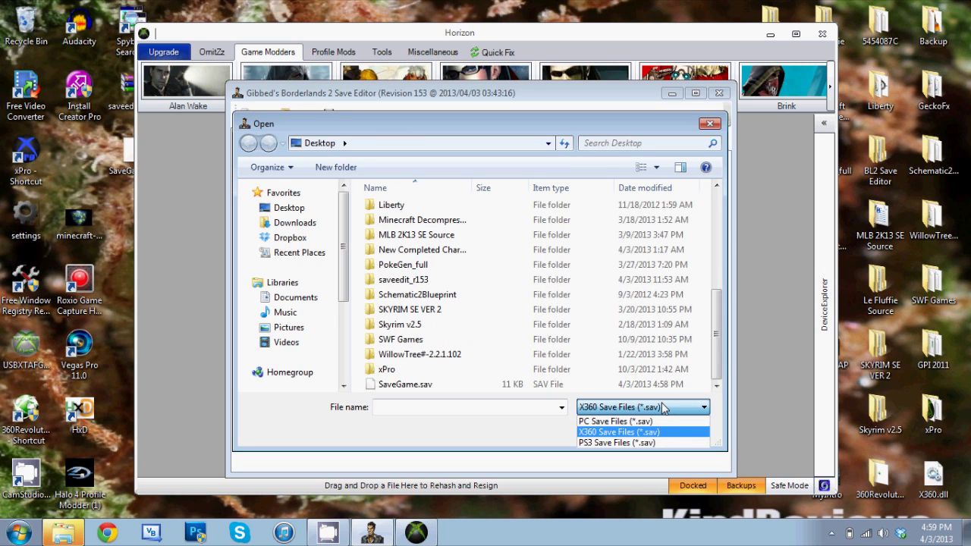
{"action": "left_click", "coordinate": [664, 434]}
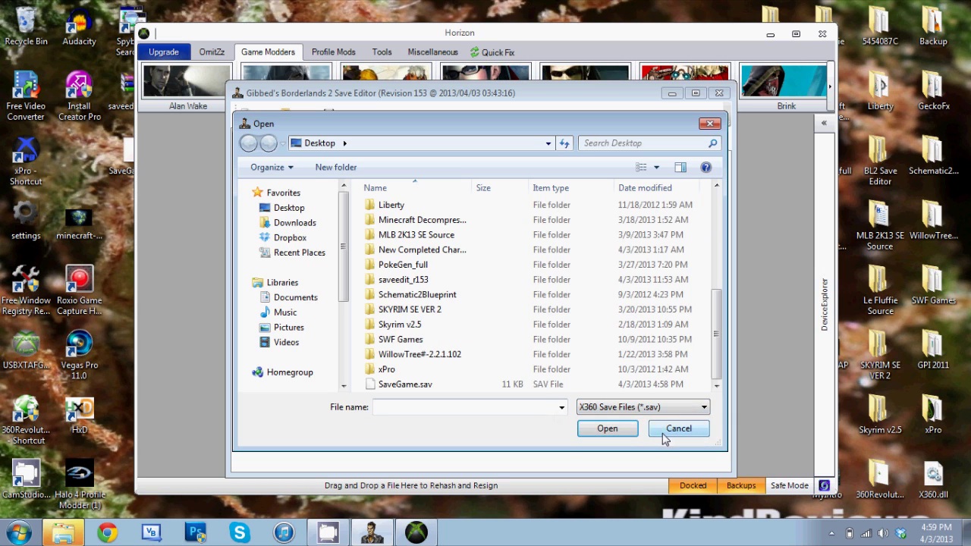
{"action": "left_click", "coordinate": [607, 408]}
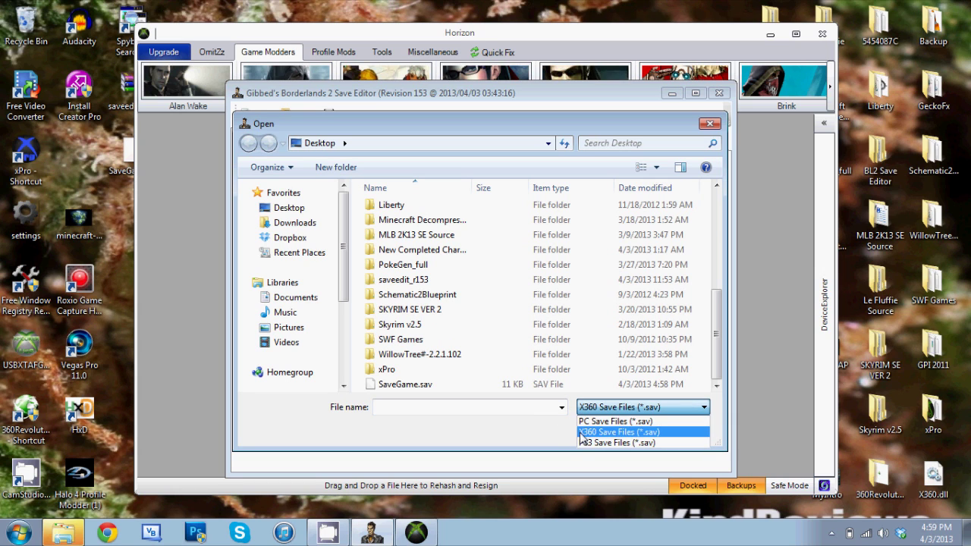
{"action": "left_click", "coordinate": [515, 386]}
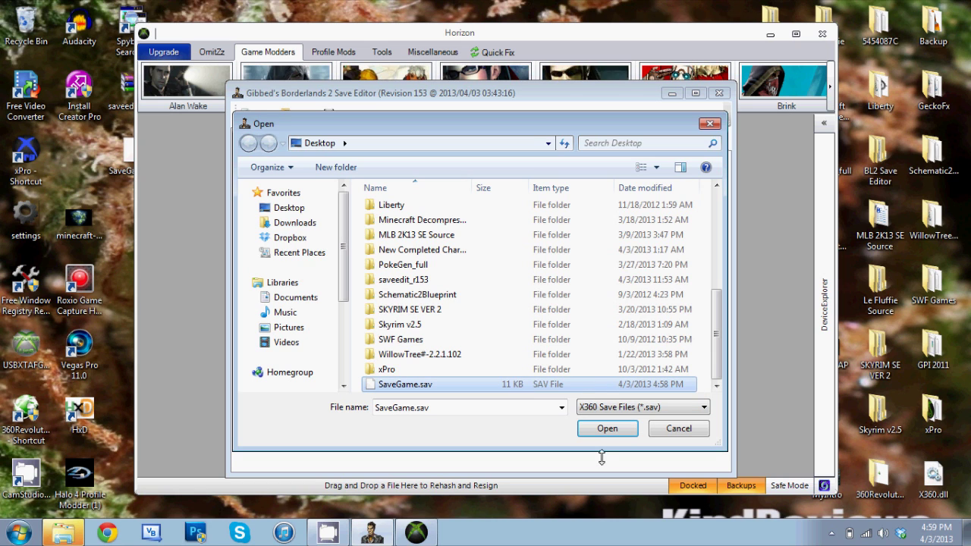
{"action": "left_click", "coordinate": [606, 428]}
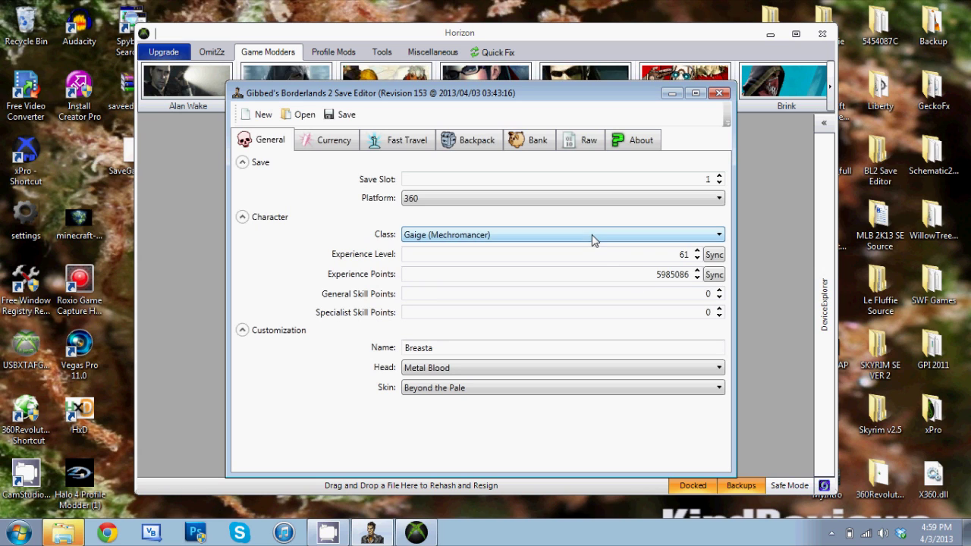
Step: Keep the experience level at 61 and sync experience points to match
{"action": "left_click", "coordinate": [696, 252]}
{"action": "left_click", "coordinate": [696, 259]}
{"action": "left_click", "coordinate": [714, 278]}
Step: Set Eridium to 500 and Torgue Tokens to 999 on the Currency tab
{"action": "left_click", "coordinate": [326, 142]}
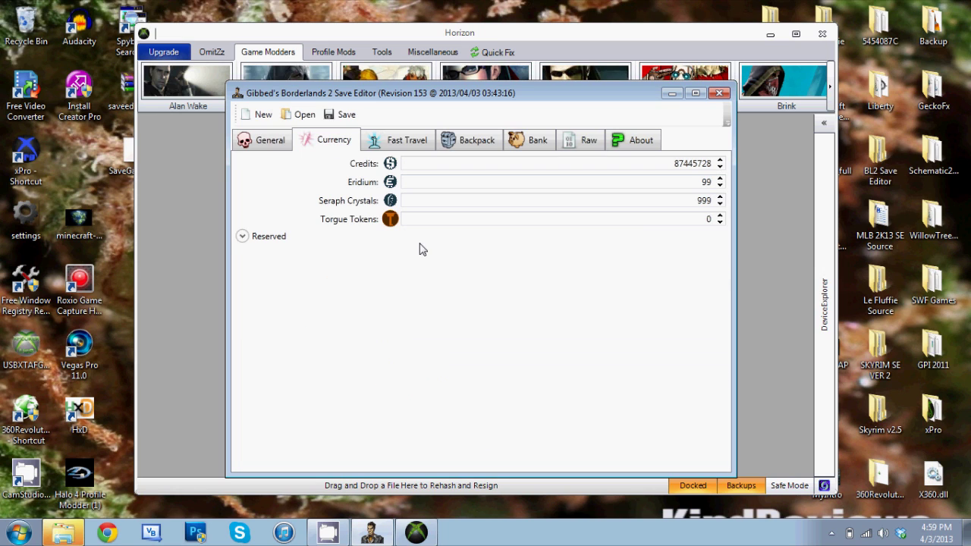
{"action": "left_click", "coordinate": [720, 182]}
{"action": "type", "text": "500"}
{"action": "left_click", "coordinate": [688, 219]}
{"action": "left_click", "coordinate": [720, 222]}
{"action": "type", "text": "999"}
{"action": "left_click", "coordinate": [696, 182]}
{"action": "left_click", "coordinate": [423, 143]}
{"action": "left_click", "coordinate": [497, 142]}
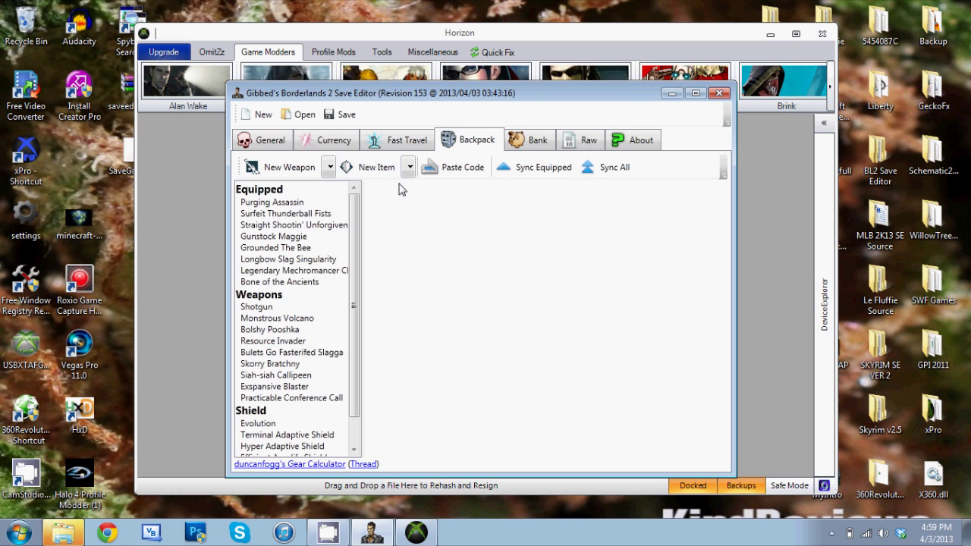
Step: Add a new Ultimate Upgrade Pack weapon, trying Bandit assault rifle with the Gladiolus Sawbar balance
{"action": "left_click", "coordinate": [329, 169]}
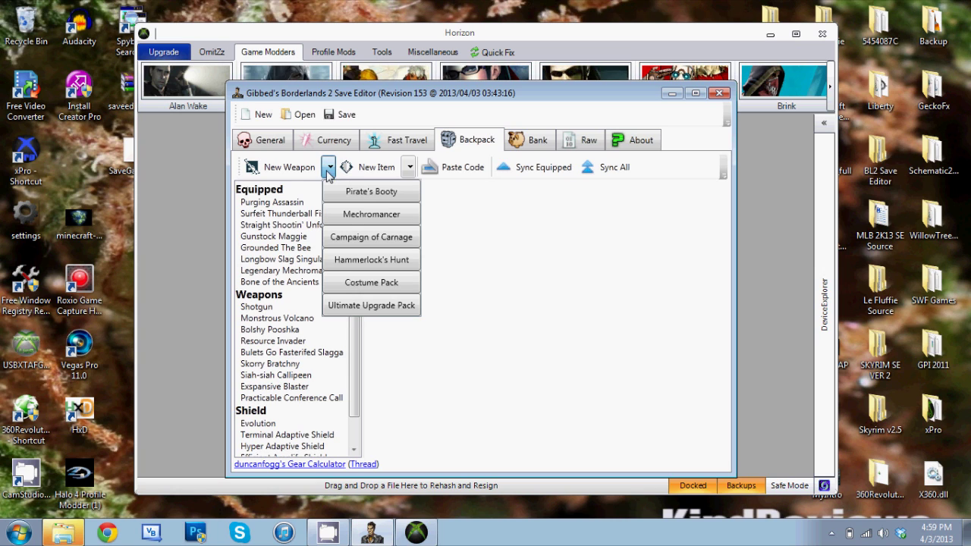
{"action": "left_click", "coordinate": [382, 306]}
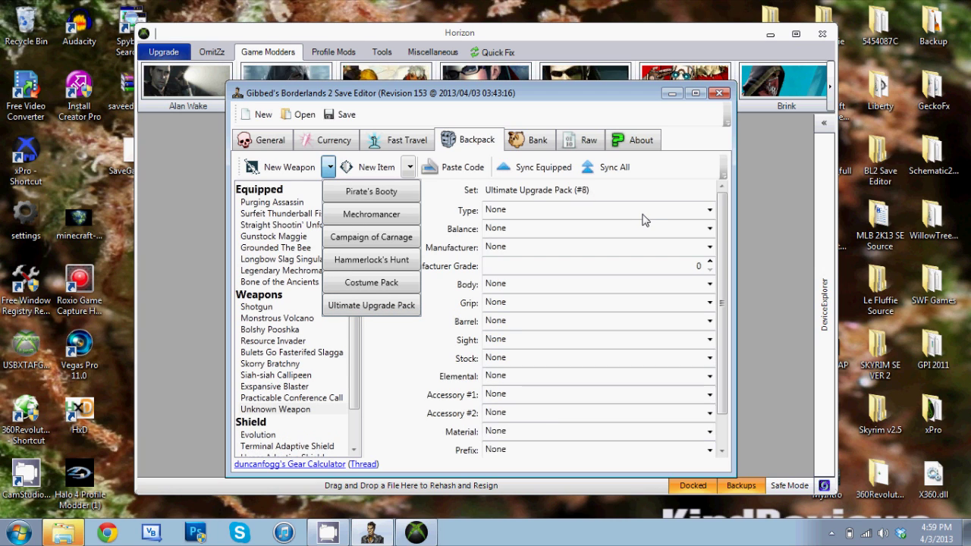
{"action": "left_click", "coordinate": [645, 215]}
{"action": "left_click", "coordinate": [710, 213]}
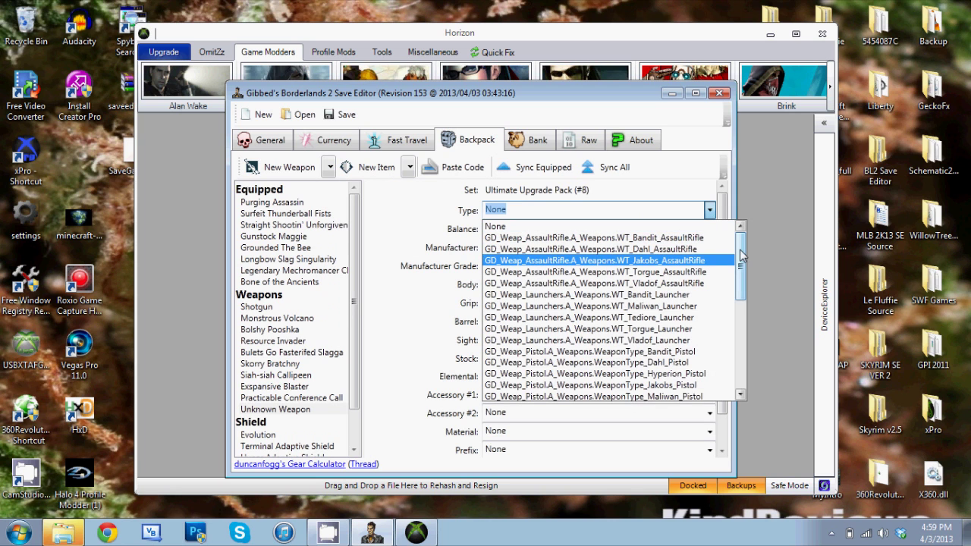
{"action": "left_click", "coordinate": [695, 240]}
{"action": "left_click", "coordinate": [709, 229]}
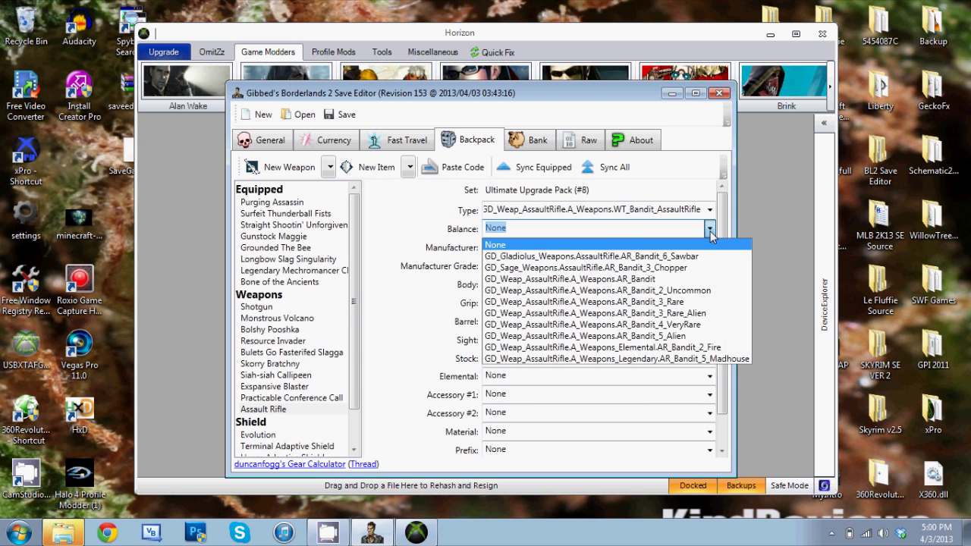
{"action": "left_click", "coordinate": [636, 258]}
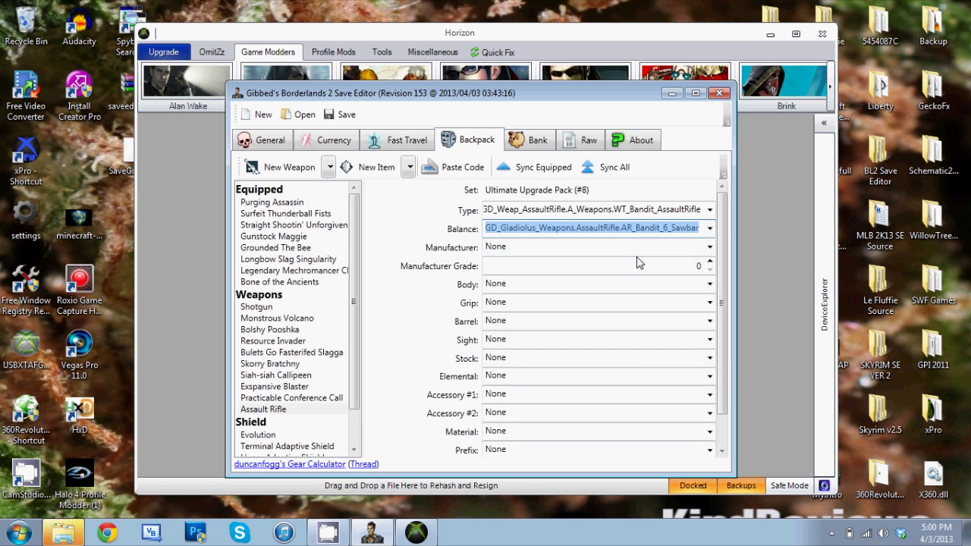
Step: Set the new weapon's manufacturer to Bandit
{"action": "left_click", "coordinate": [710, 249]}
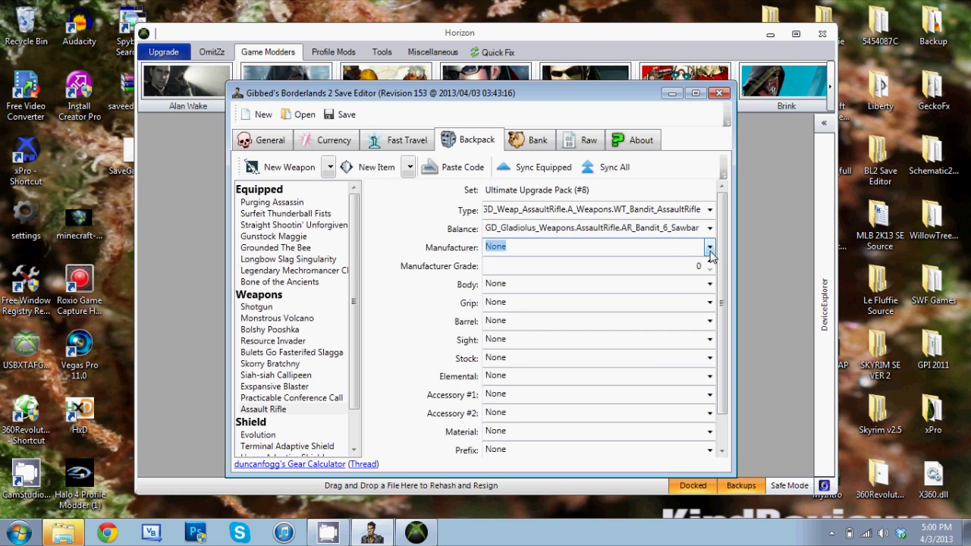
{"action": "left_click", "coordinate": [710, 247]}
{"action": "left_click", "coordinate": [709, 230]}
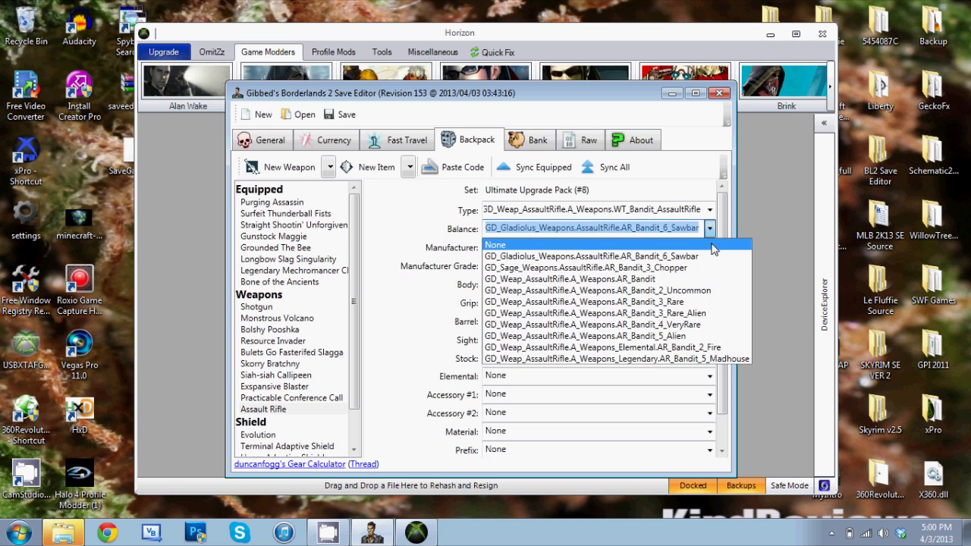
{"action": "left_click", "coordinate": [710, 248]}
{"action": "left_click", "coordinate": [710, 248]}
{"action": "left_click", "coordinate": [677, 275]}
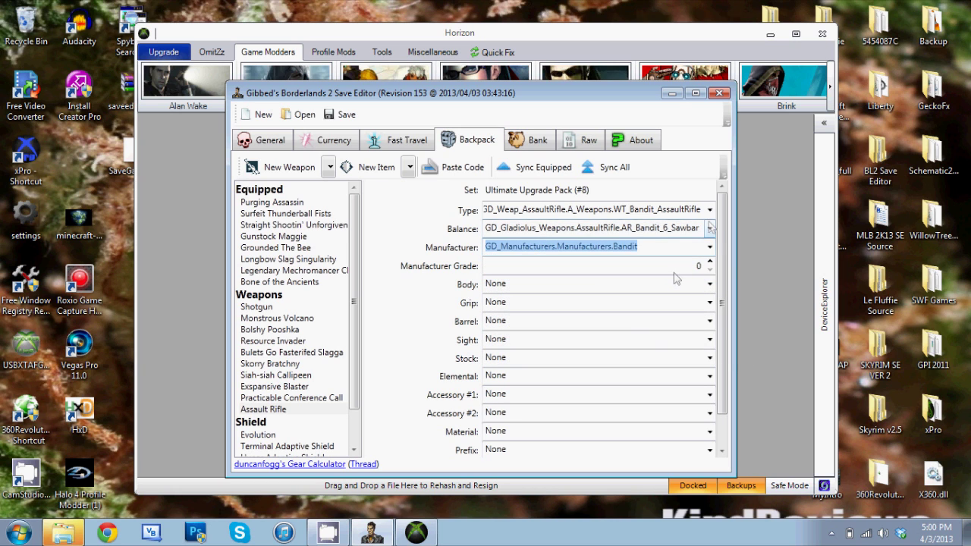
{"action": "left_click", "coordinate": [710, 227]}
{"action": "left_click", "coordinate": [710, 227]}
{"action": "left_click", "coordinate": [711, 215]}
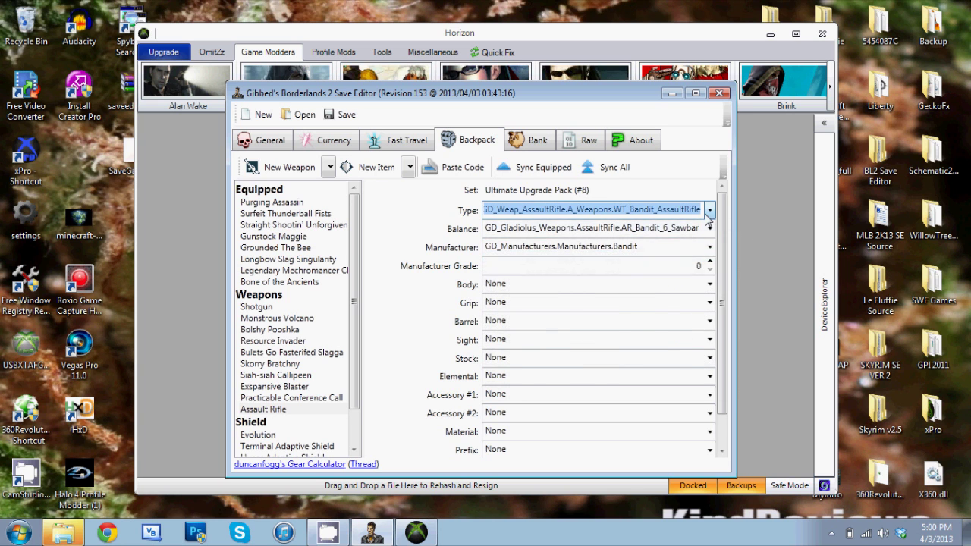
Step: Try Dahl assault rifle with Bearcat balance, then Torgue launcher with Tunguska balance
{"action": "left_click", "coordinate": [710, 212]}
{"action": "left_click", "coordinate": [709, 232]}
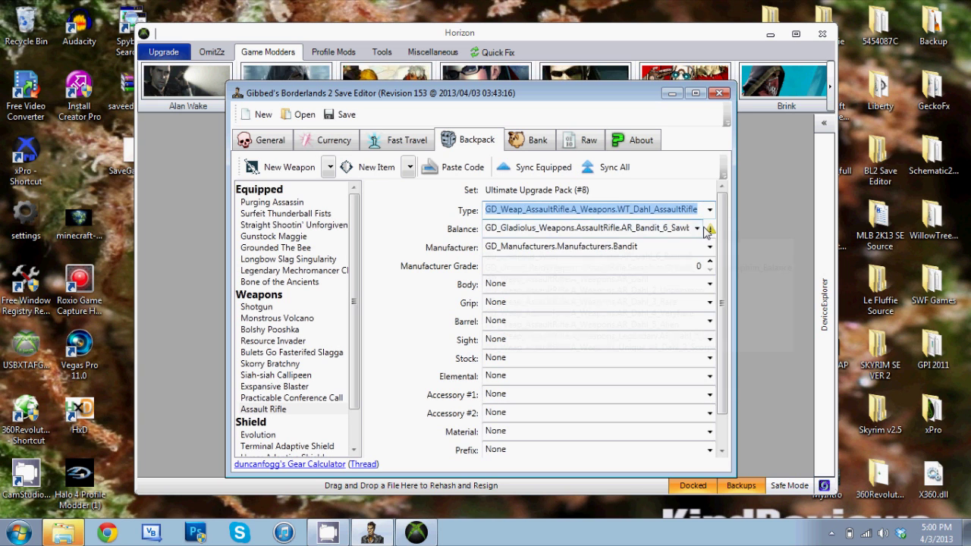
{"action": "left_click", "coordinate": [699, 227]}
{"action": "left_click", "coordinate": [685, 258]}
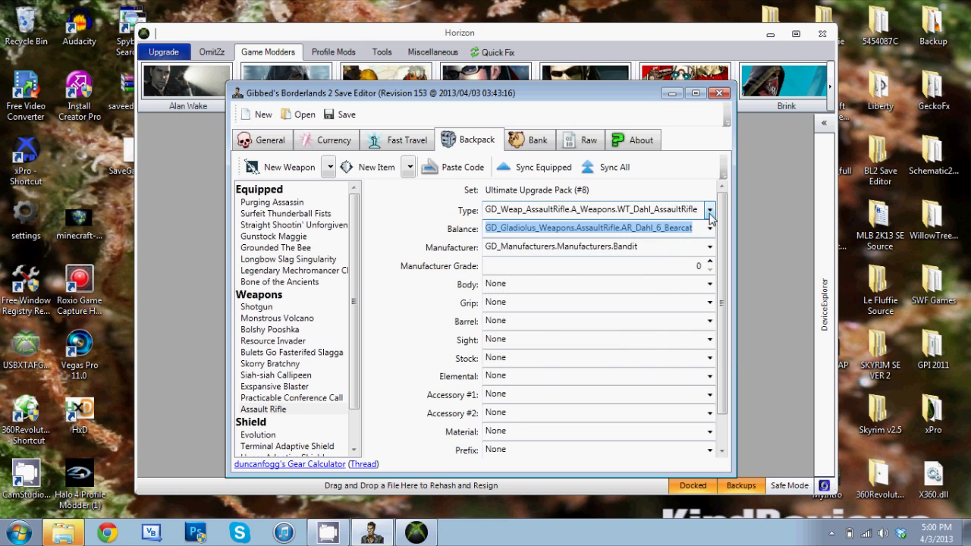
{"action": "left_click", "coordinate": [709, 209]}
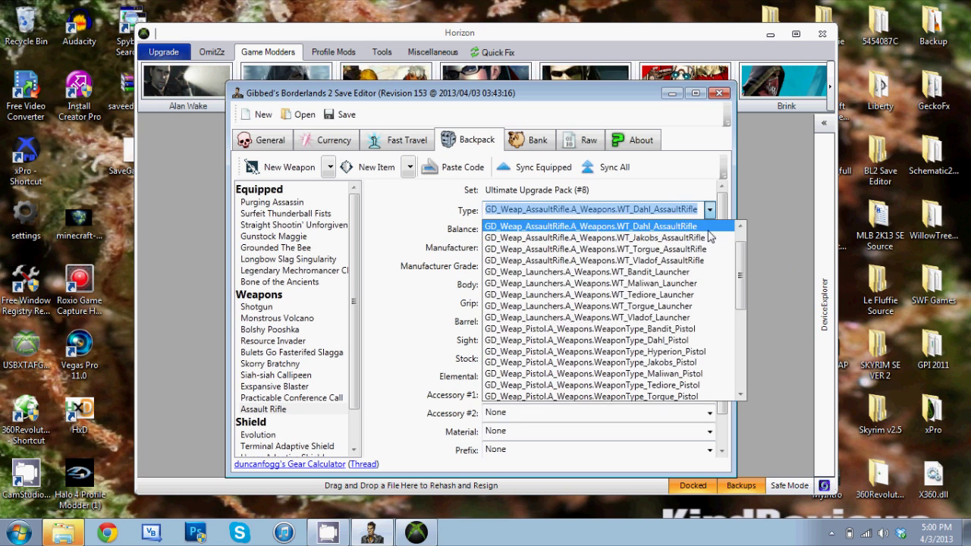
{"action": "left_click", "coordinate": [668, 306]}
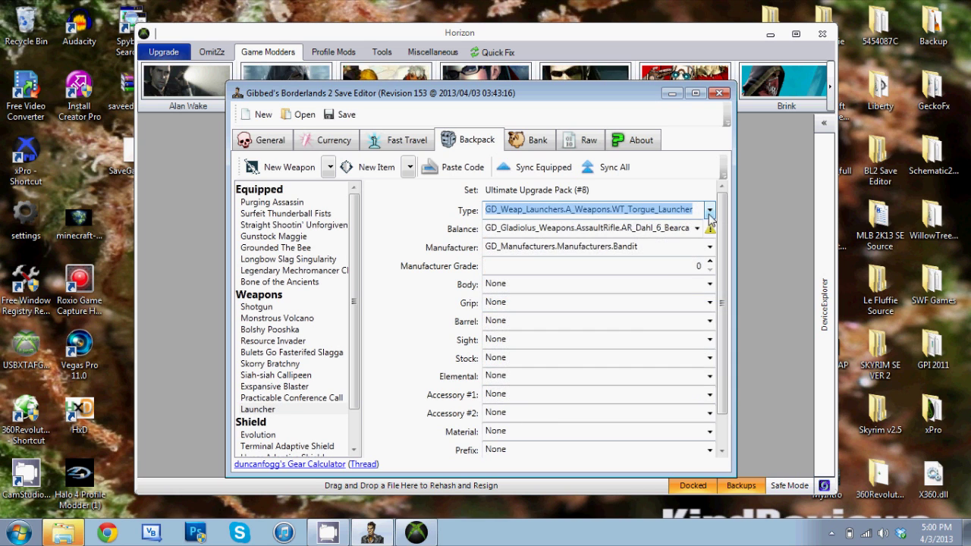
{"action": "left_click", "coordinate": [705, 227]}
{"action": "left_click", "coordinate": [706, 260]}
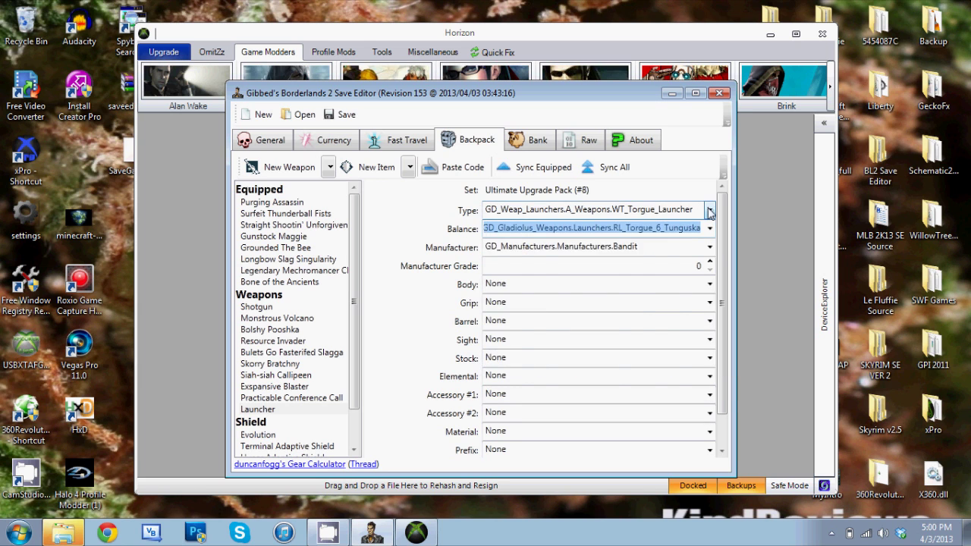
Step: Browse the Torgue and Tediore shotgun types and their balances
{"action": "left_click", "coordinate": [710, 210]}
{"action": "scroll", "coordinate": [745, 339], "scroll_direction": "down", "scroll_amount": 5}
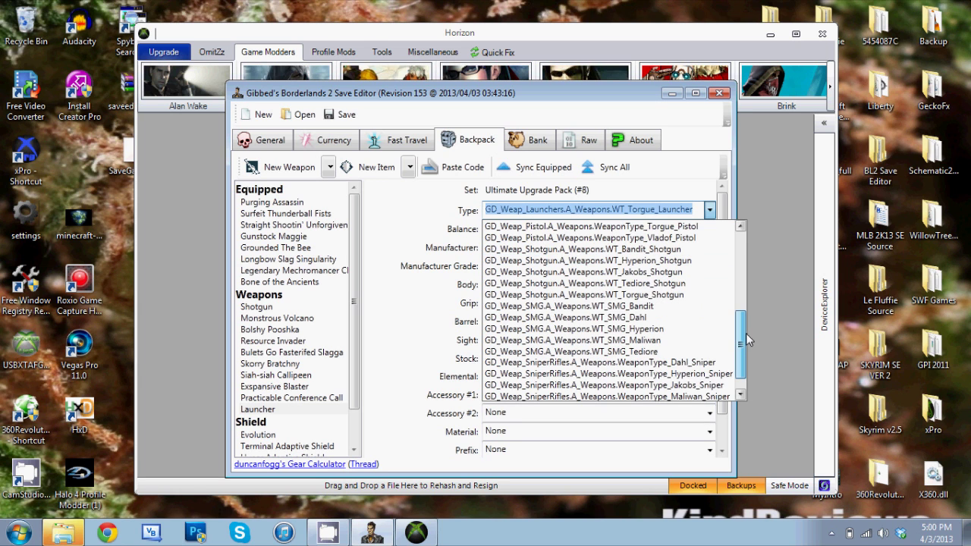
{"action": "scroll", "coordinate": [746, 332], "scroll_direction": "up", "scroll_amount": 1}
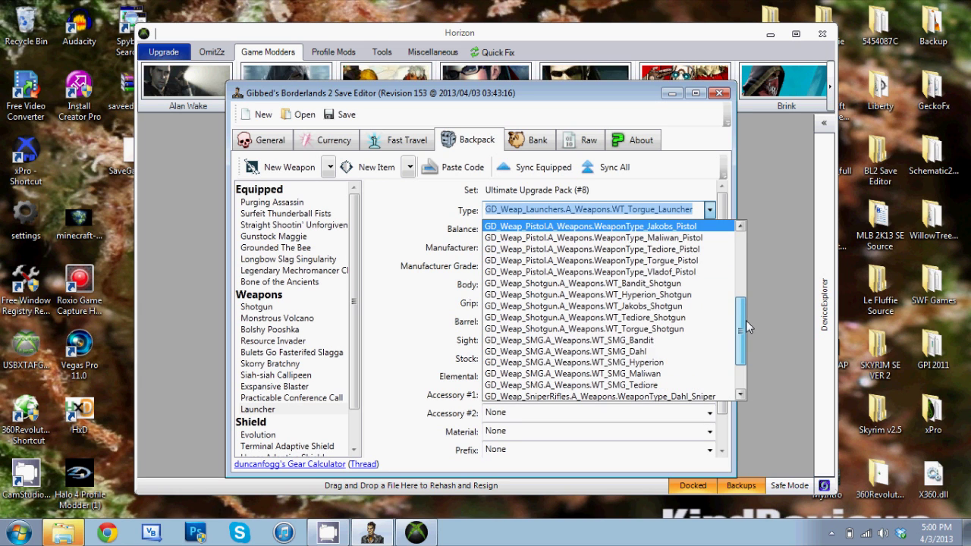
{"action": "left_click", "coordinate": [699, 329]}
{"action": "left_click", "coordinate": [697, 228]}
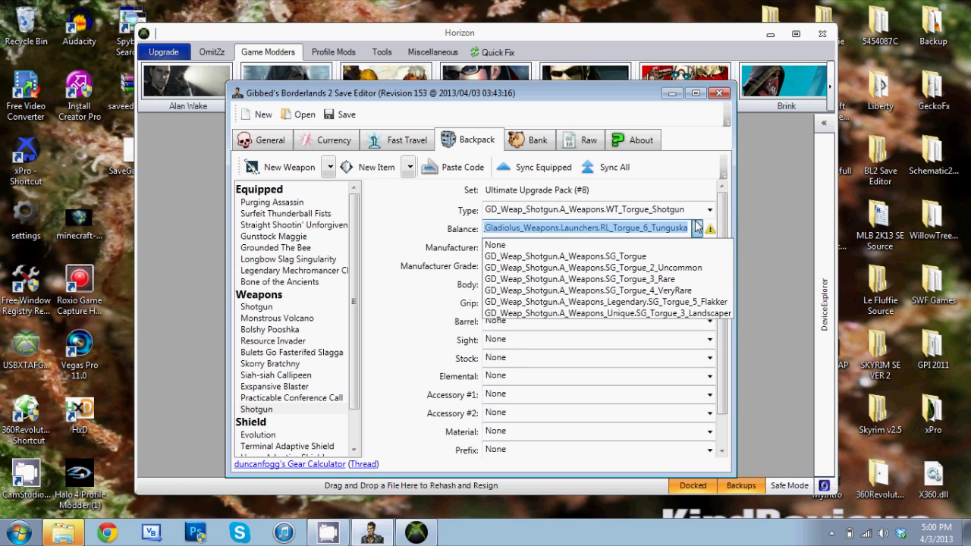
{"action": "left_click", "coordinate": [697, 227]}
{"action": "left_click", "coordinate": [710, 210]}
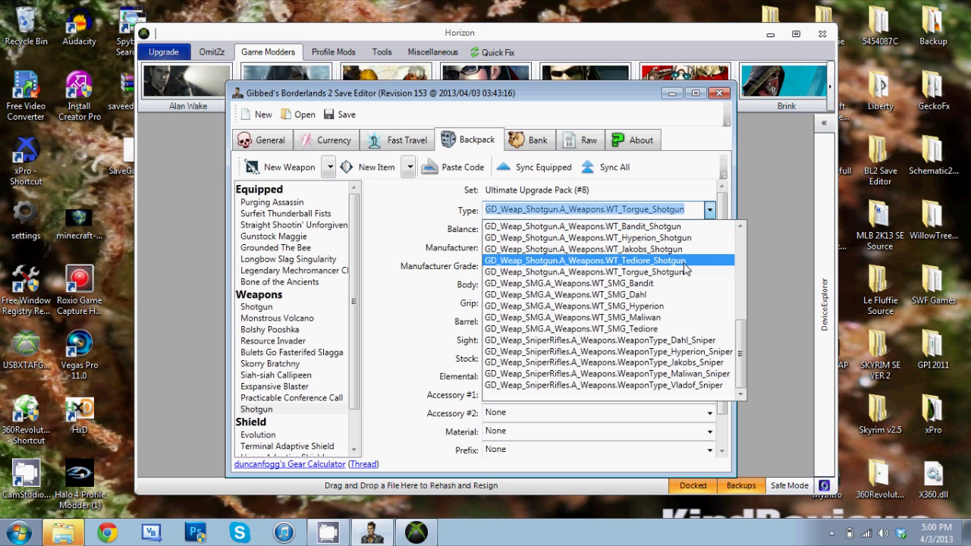
{"action": "left_click", "coordinate": [683, 261]}
{"action": "left_click", "coordinate": [696, 228]}
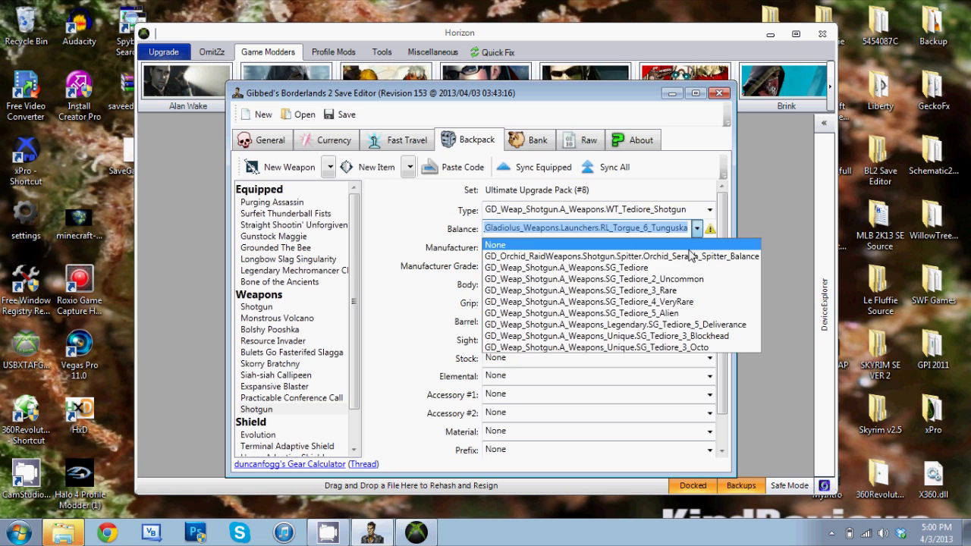
{"action": "left_click", "coordinate": [697, 228]}
Step: Check Jakobs shotgun, then settle on Hyperion shotgun with the SG_Hyperion_6_Butcher balance
{"action": "left_click", "coordinate": [710, 210]}
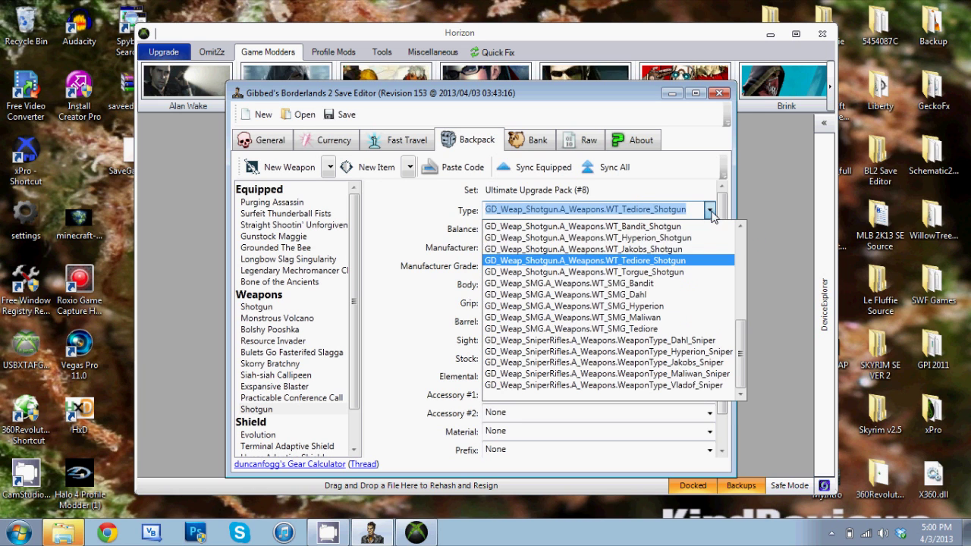
{"action": "left_click", "coordinate": [678, 250]}
{"action": "left_click", "coordinate": [696, 228]}
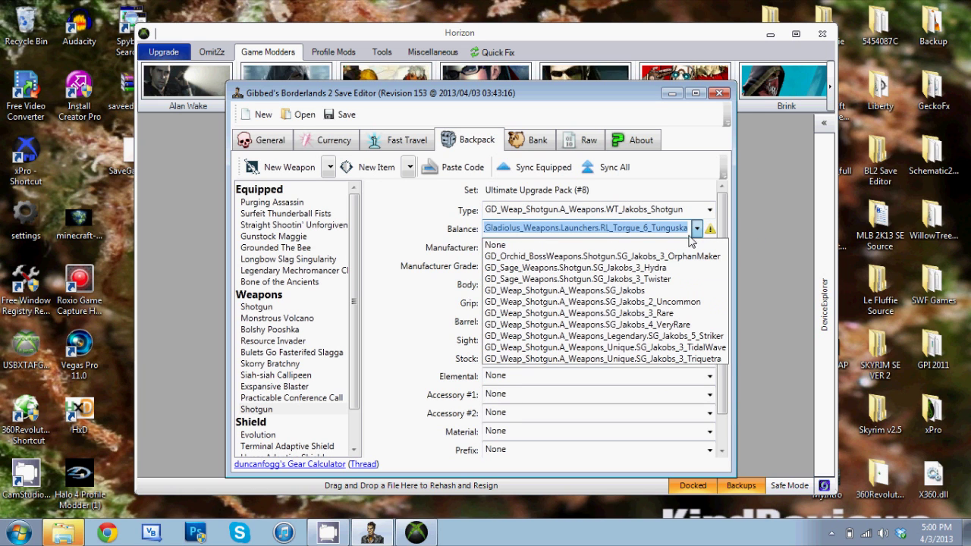
{"action": "left_click", "coordinate": [696, 228]}
{"action": "left_click", "coordinate": [710, 210]}
{"action": "left_click", "coordinate": [698, 243]}
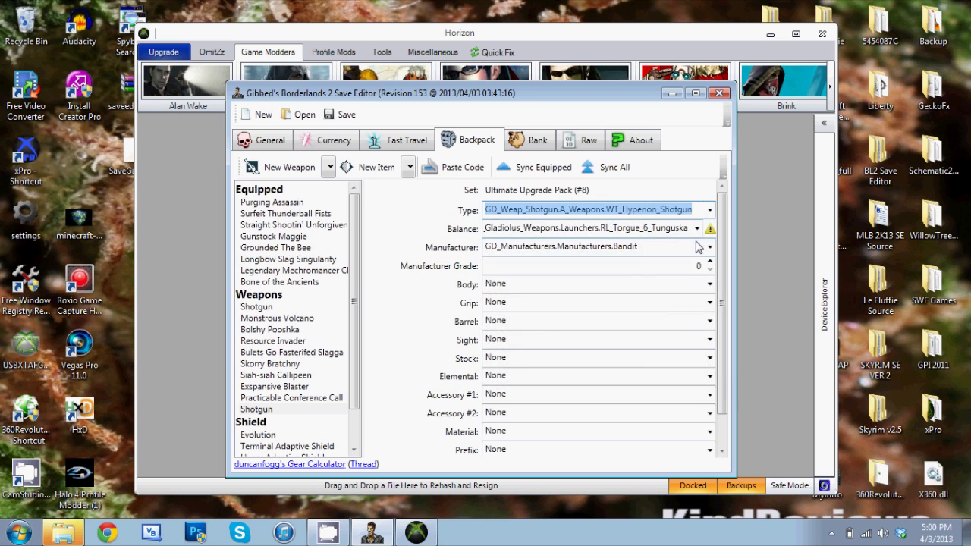
{"action": "left_click", "coordinate": [696, 229]}
{"action": "left_click", "coordinate": [702, 256]}
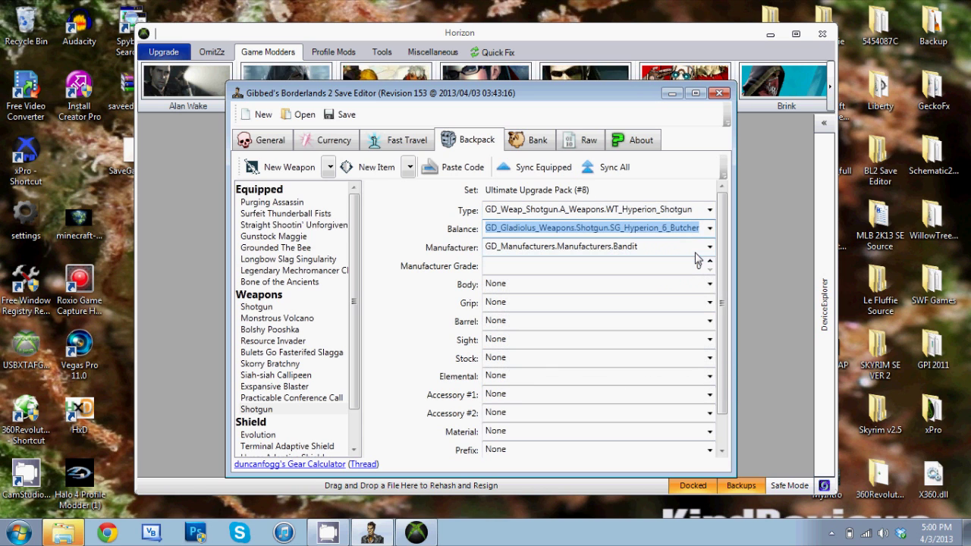
{"action": "left_click", "coordinate": [713, 210]}
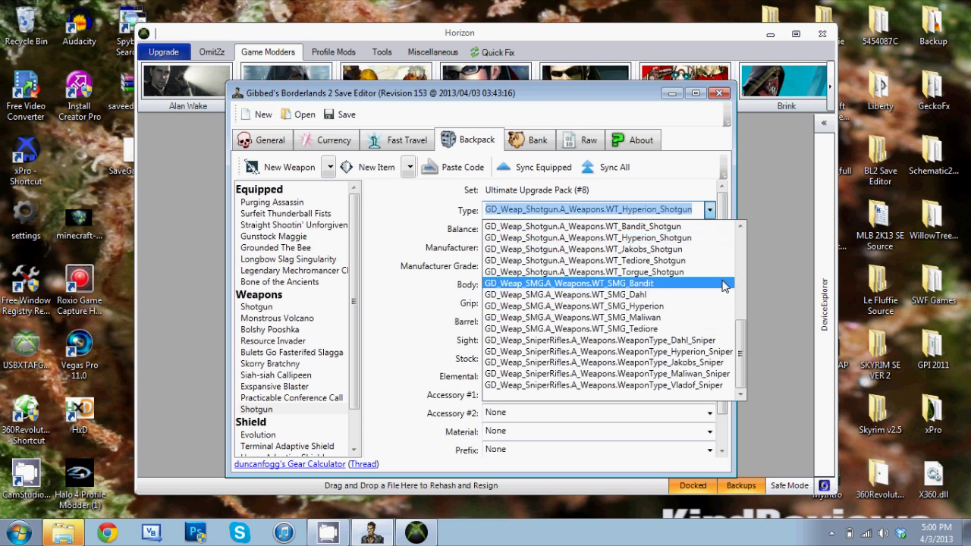
Step: Browse the Bandit, Dahl and Hyperion SMG types and their balances
{"action": "left_click", "coordinate": [675, 283]}
{"action": "left_click", "coordinate": [696, 228]}
{"action": "left_click", "coordinate": [696, 227]}
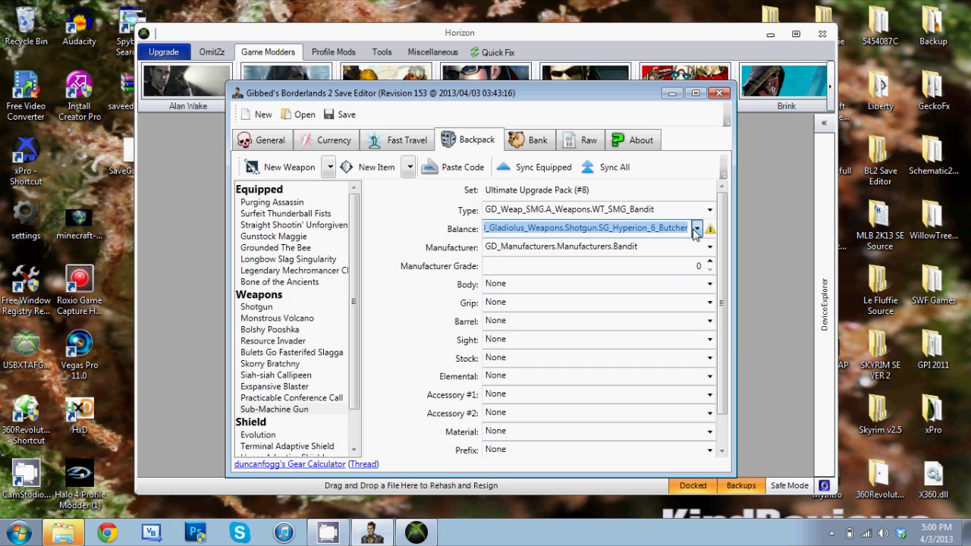
{"action": "left_click", "coordinate": [709, 210]}
{"action": "left_click", "coordinate": [683, 294]}
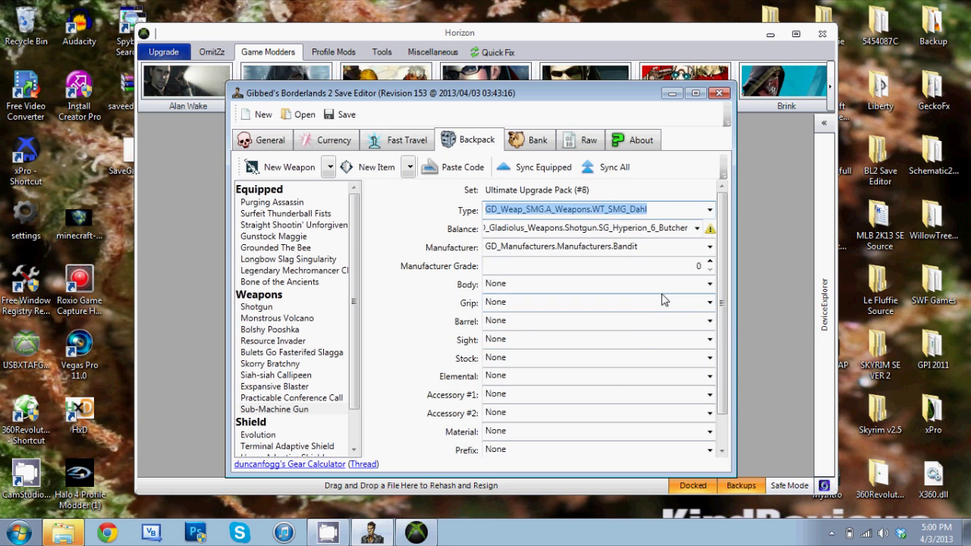
{"action": "left_click", "coordinate": [696, 228]}
{"action": "left_click", "coordinate": [697, 228]}
{"action": "left_click", "coordinate": [709, 210]}
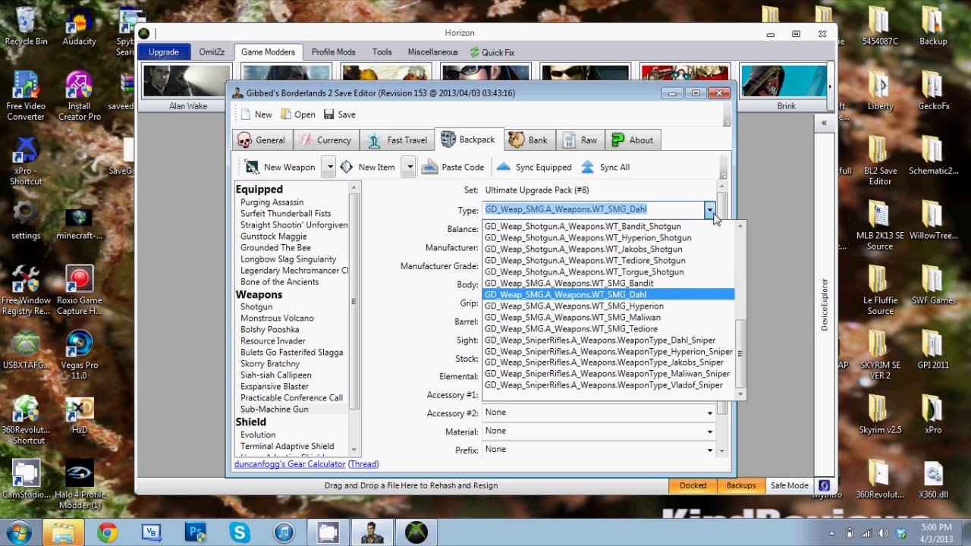
{"action": "left_click", "coordinate": [682, 306]}
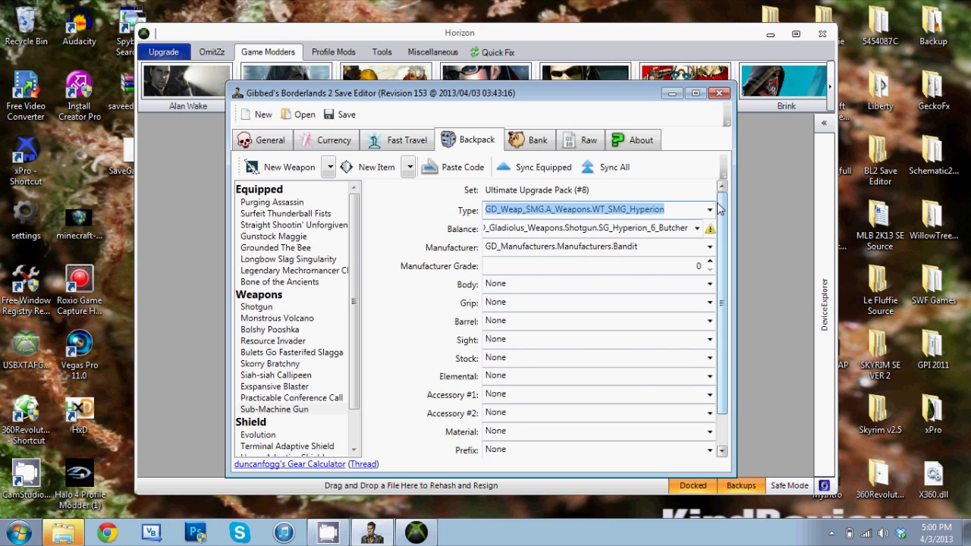
{"action": "left_click", "coordinate": [709, 211]}
{"action": "left_click", "coordinate": [709, 210]}
{"action": "left_click", "coordinate": [696, 227]}
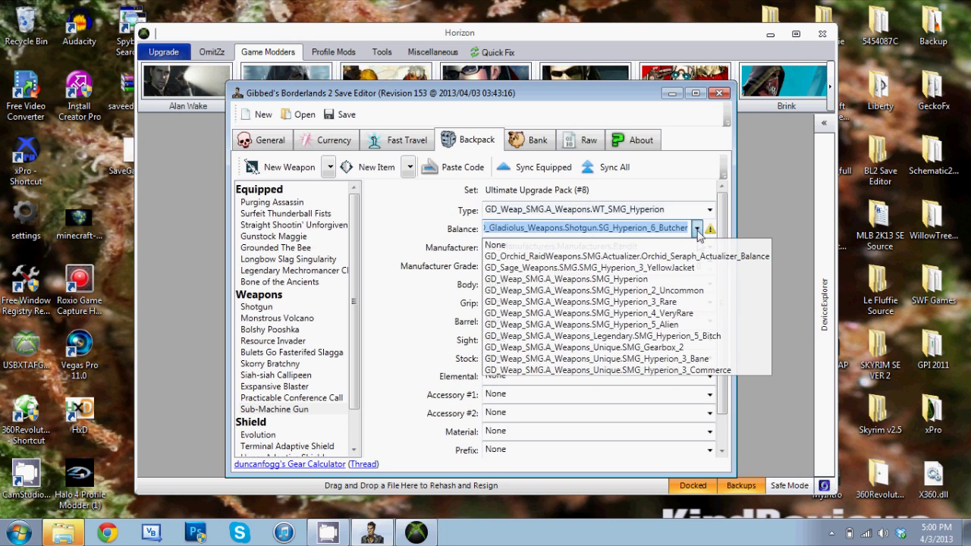
{"action": "left_click", "coordinate": [698, 228]}
Step: Check Maliwan SMG, then set WT_SMG_Tediore with the Tediore_6_Avenger balance
{"action": "left_click", "coordinate": [709, 210]}
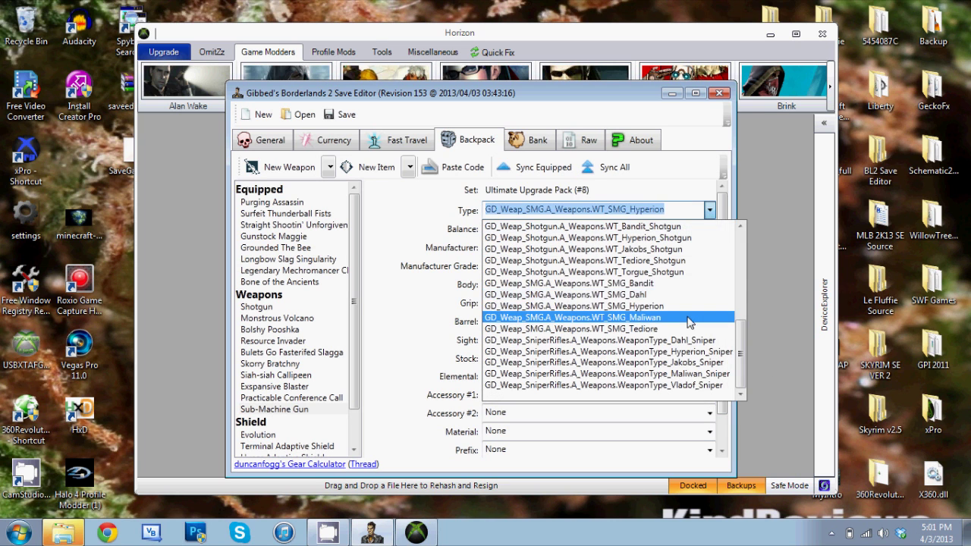
{"action": "left_click", "coordinate": [687, 317]}
{"action": "left_click", "coordinate": [697, 228]}
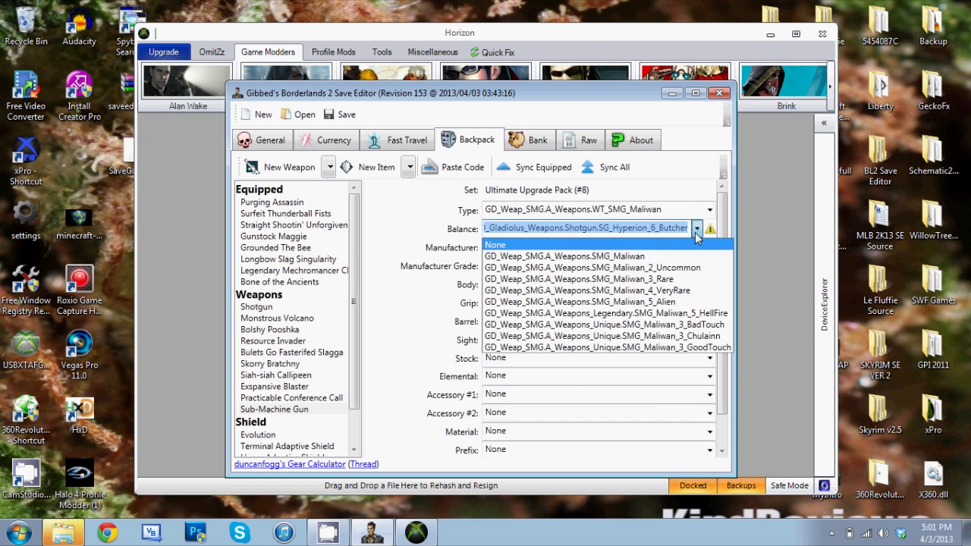
{"action": "left_click", "coordinate": [698, 228]}
{"action": "left_click", "coordinate": [709, 210]}
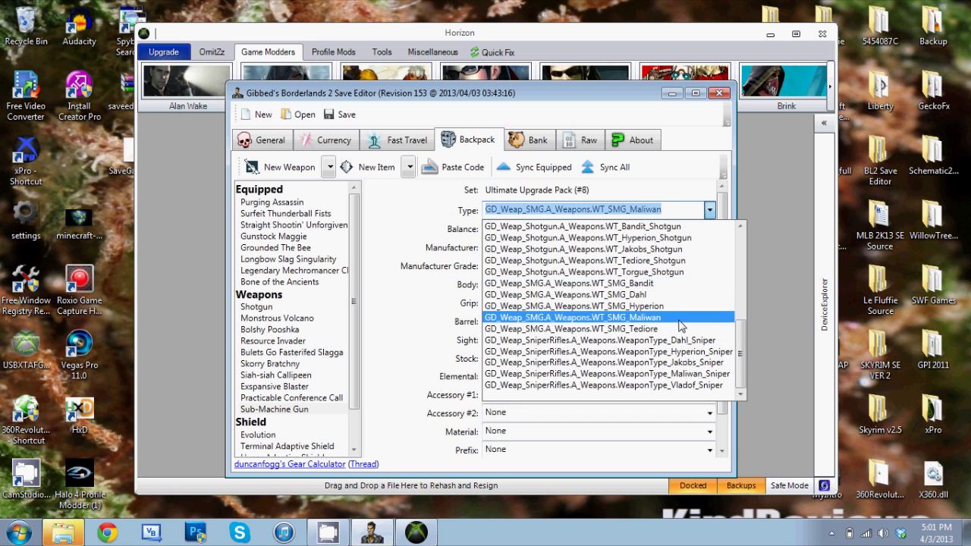
{"action": "left_click", "coordinate": [681, 287]}
{"action": "left_click", "coordinate": [696, 227]}
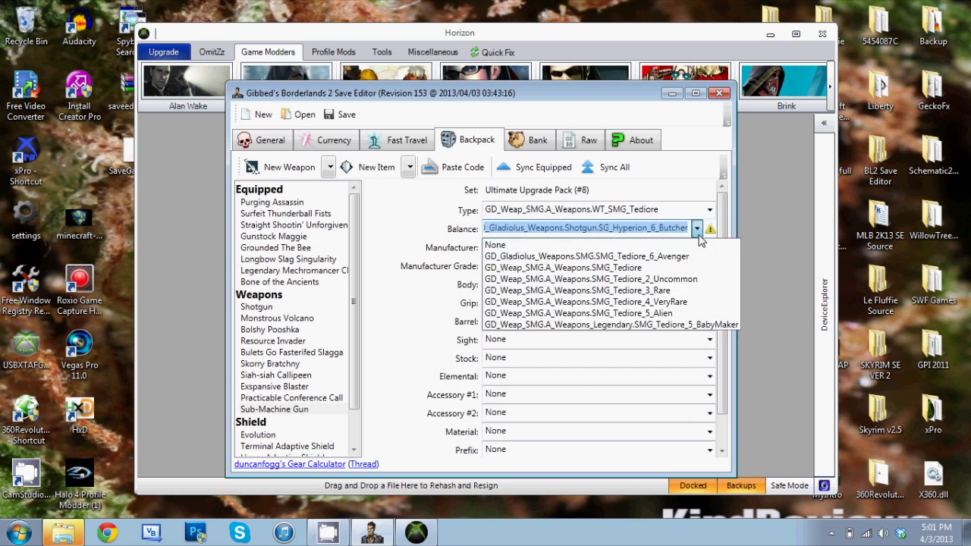
{"action": "left_click", "coordinate": [689, 256]}
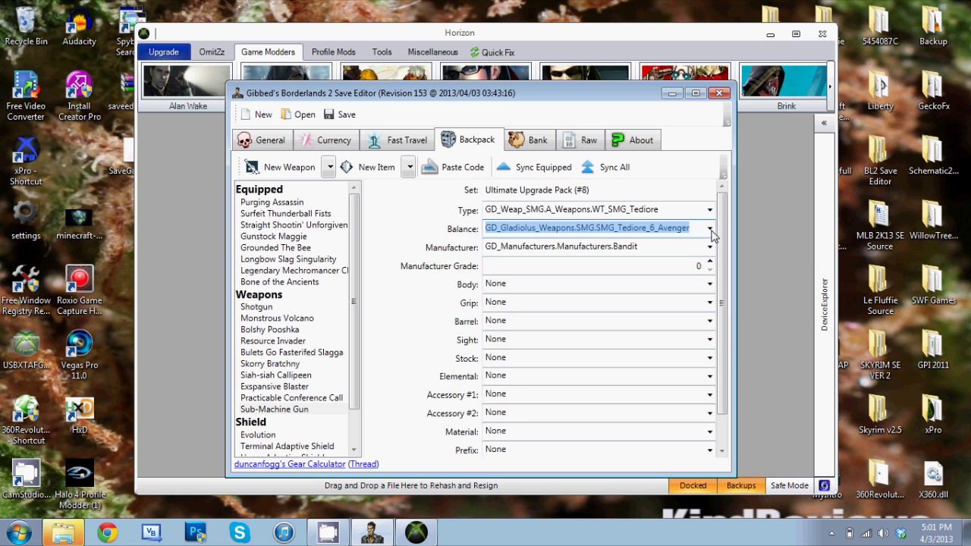
Step: Keep Bandit as manufacturer and raise the item grade to 61
{"action": "left_click", "coordinate": [709, 283]}
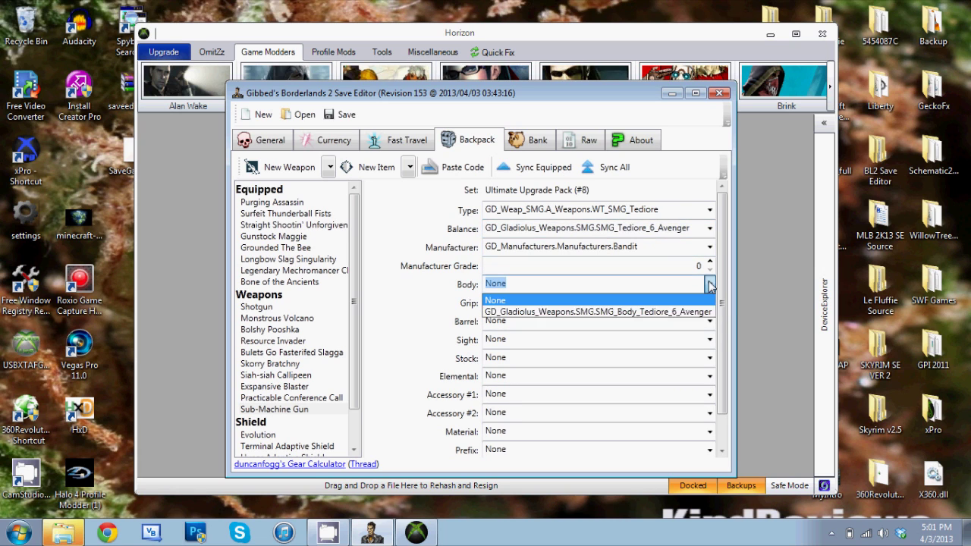
{"action": "left_click", "coordinate": [709, 285]}
{"action": "left_click", "coordinate": [709, 247]}
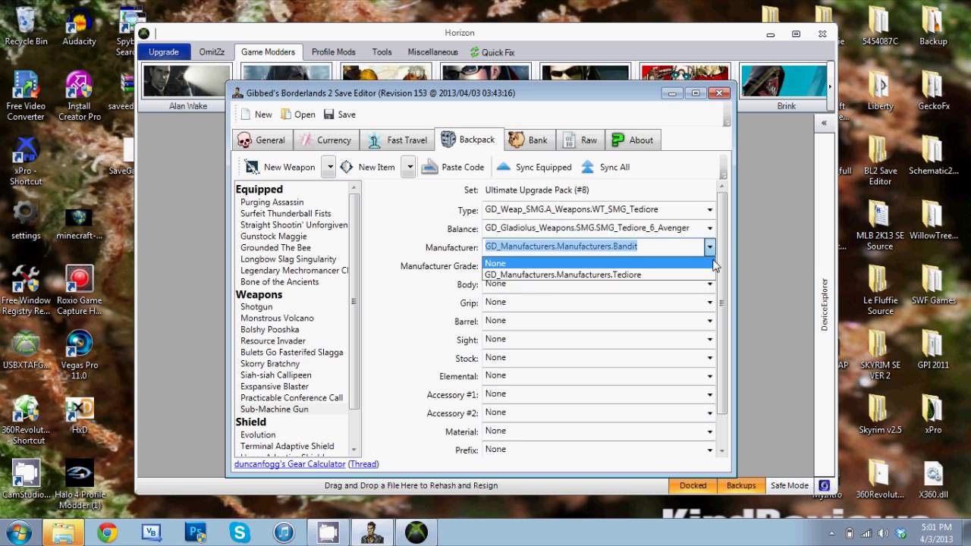
{"action": "left_click", "coordinate": [714, 264]}
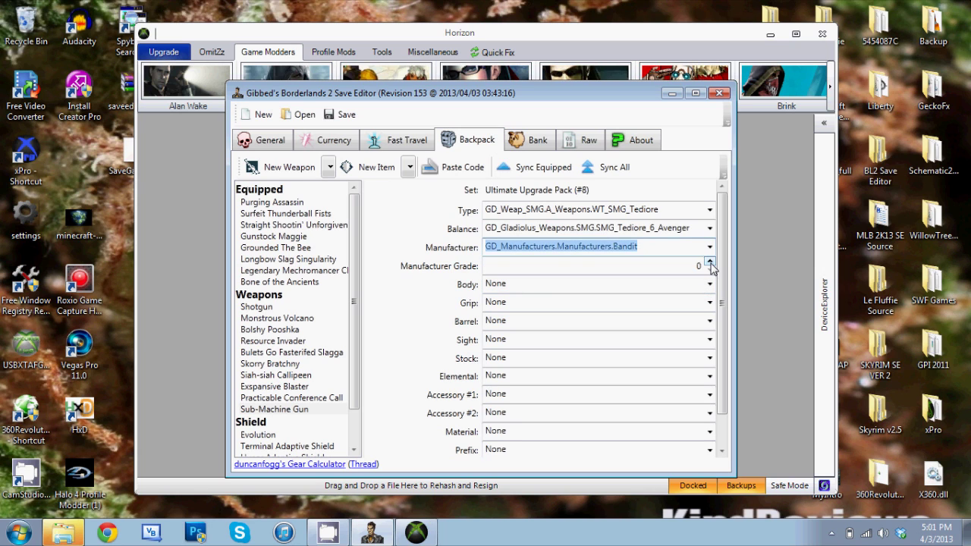
{"action": "left_click", "coordinate": [614, 169]}
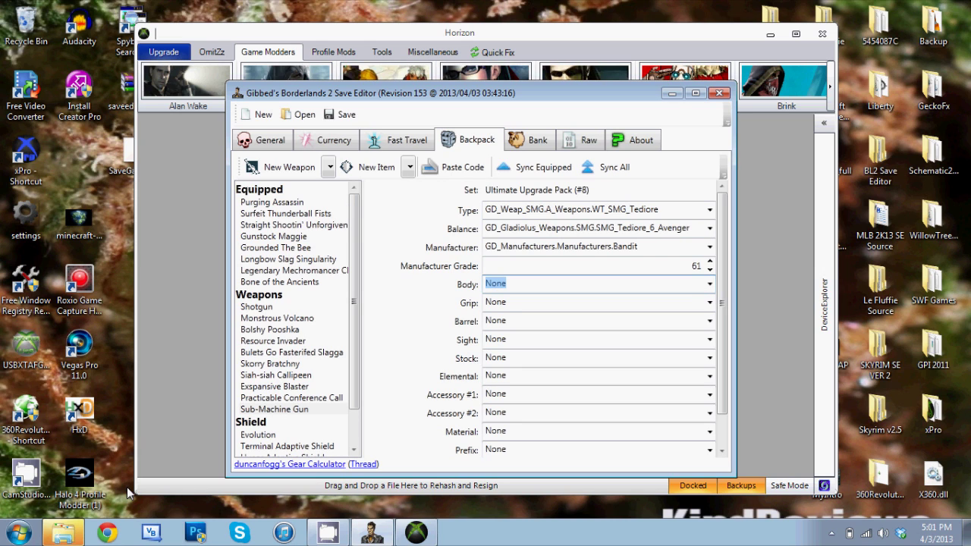
Step: Review the Bank, then raise PlaythroughsCompleted from 1 to 2 in the raw data
{"action": "left_click", "coordinate": [536, 140]}
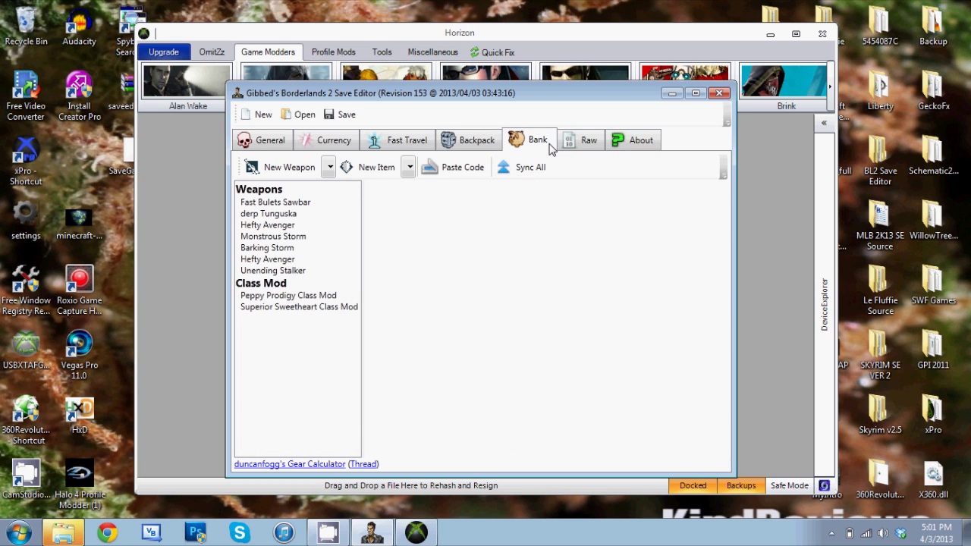
{"action": "left_click", "coordinate": [492, 144]}
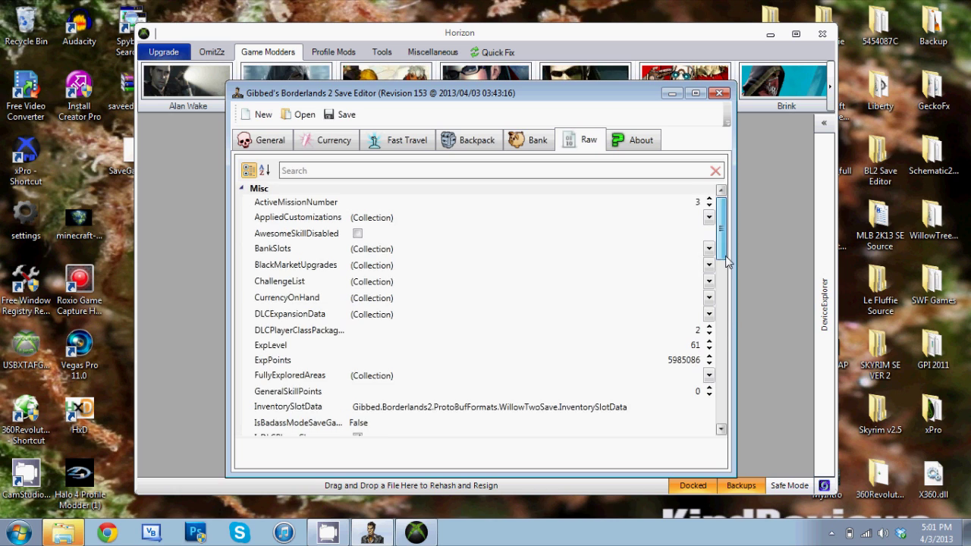
{"action": "left_click_drag", "start_coordinate": [722, 251], "coordinate": [731, 323]}
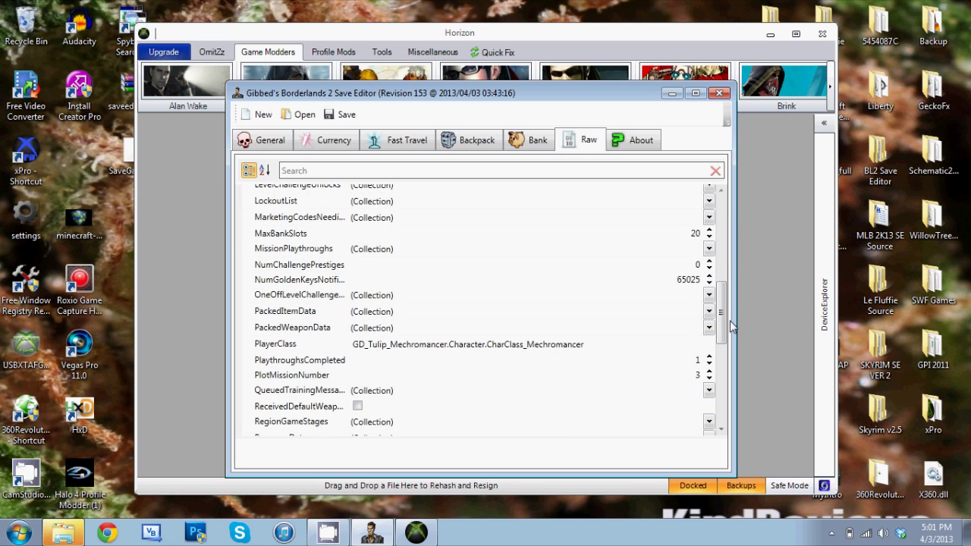
{"action": "left_click", "coordinate": [709, 359]}
{"action": "left_click", "coordinate": [709, 360]}
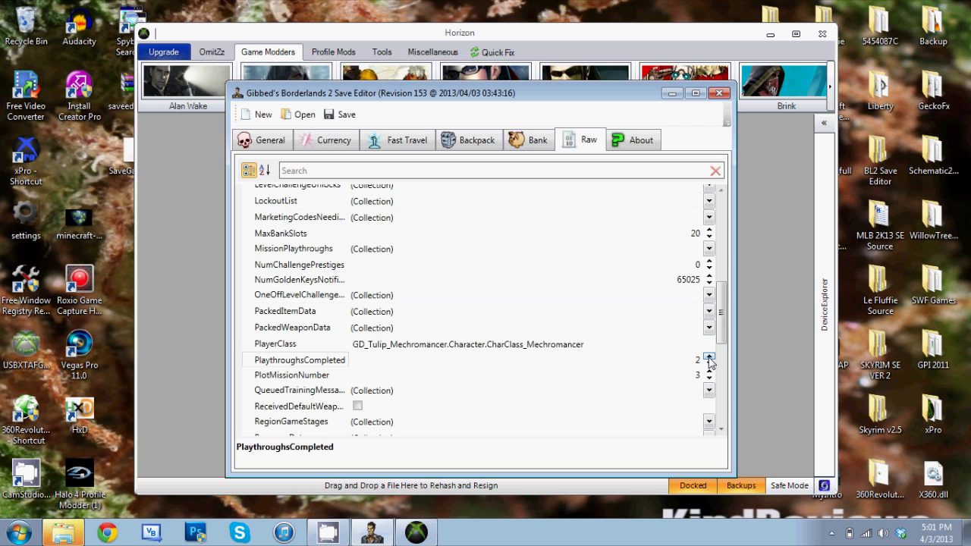
{"action": "scroll", "coordinate": [728, 337], "scroll_direction": "down", "scroll_amount": 1}
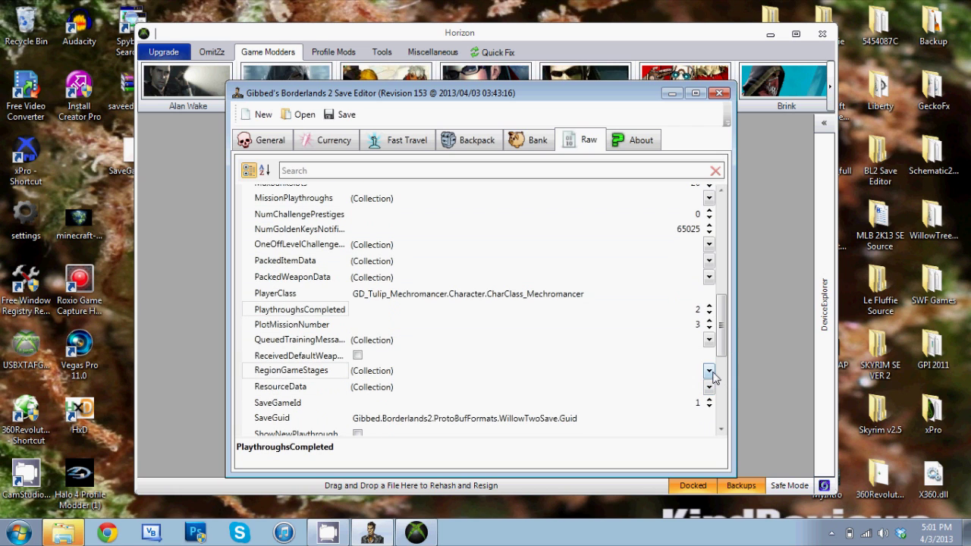
Step: Add a RegionGameStages entry with PlaythroughIndex 2
{"action": "left_click", "coordinate": [708, 370]}
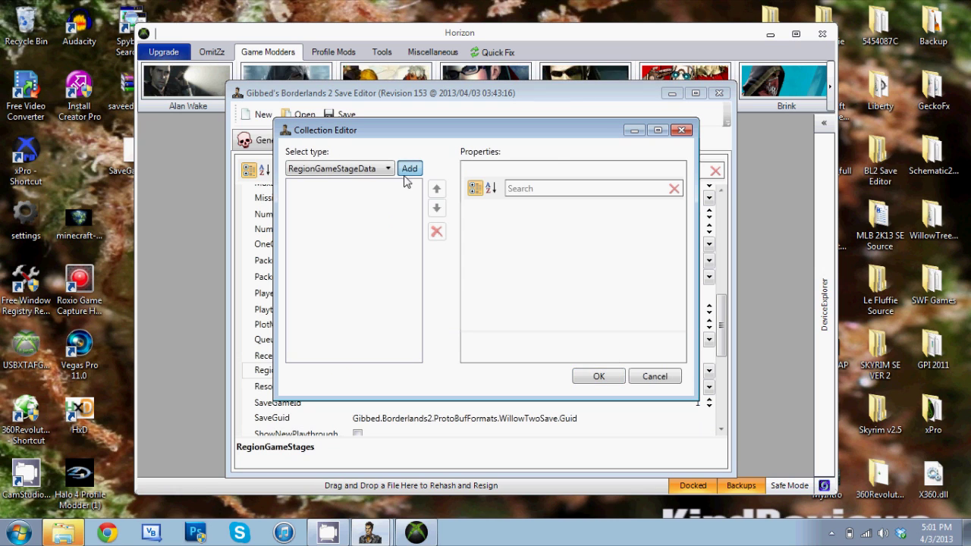
{"action": "left_click", "coordinate": [409, 168]}
{"action": "left_click", "coordinate": [680, 265]}
{"action": "left_click", "coordinate": [679, 265]}
{"action": "left_click", "coordinate": [598, 376]}
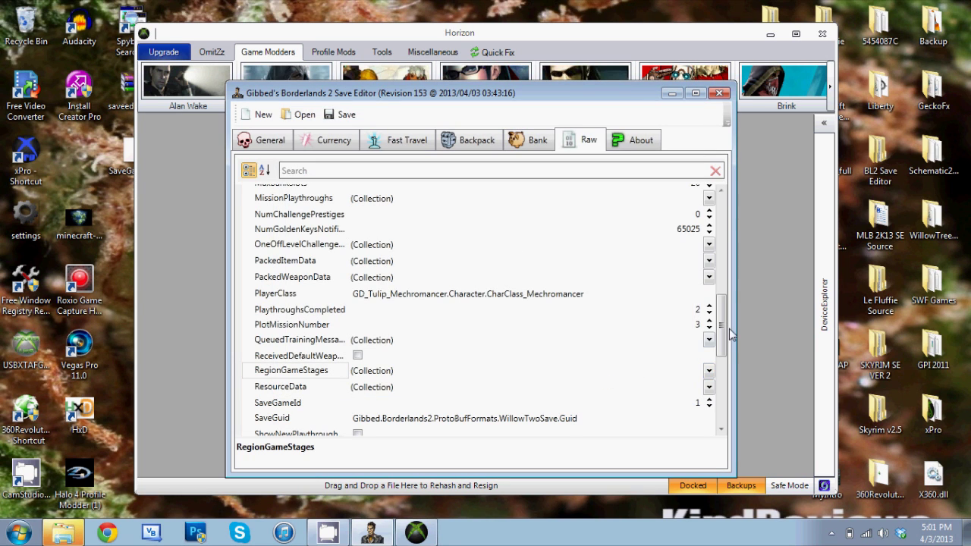
{"action": "left_click_drag", "start_coordinate": [721, 327], "coordinate": [730, 213]}
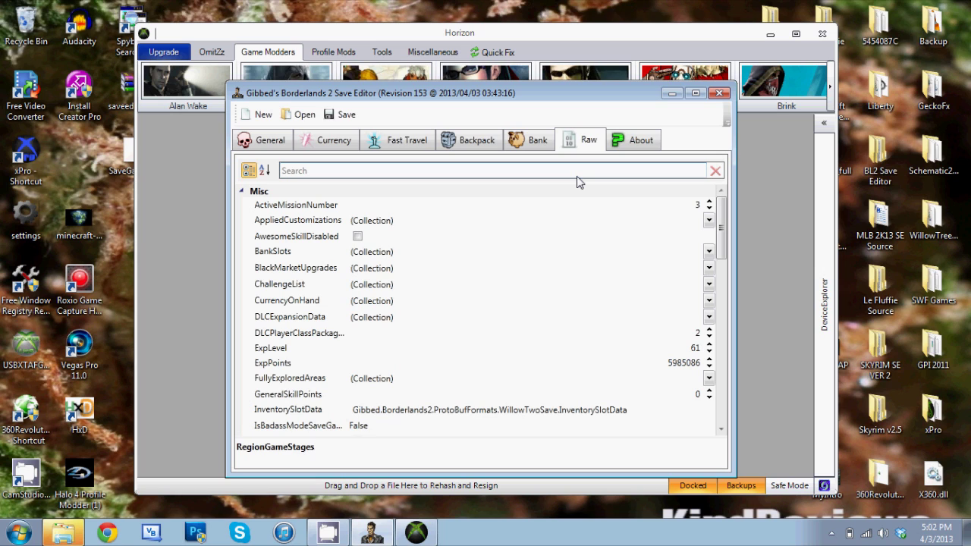
Step: Overwrite Desktop SaveGame.sav with the edited character and confirm the replacement
{"action": "left_click", "coordinate": [341, 116]}
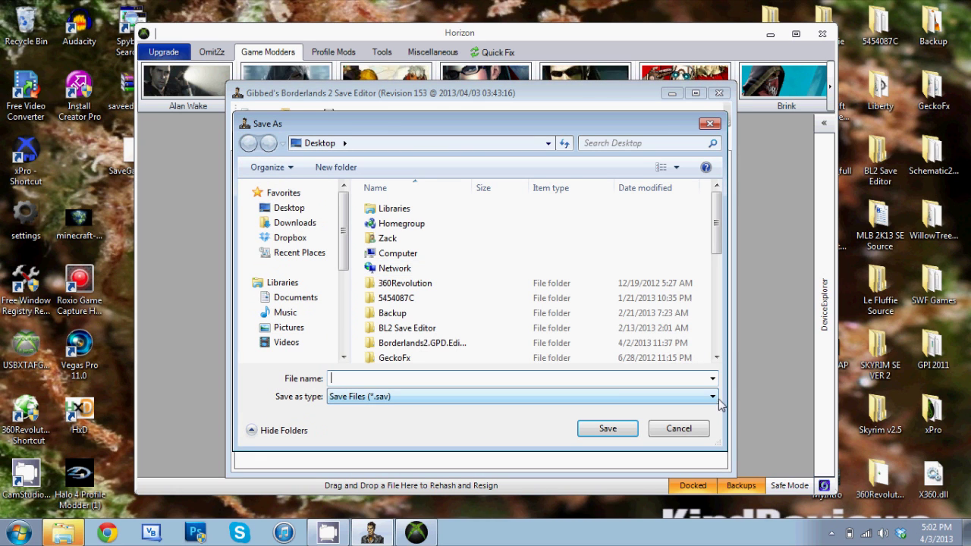
{"action": "scroll", "coordinate": [722, 238], "scroll_direction": "down", "scroll_amount": 7}
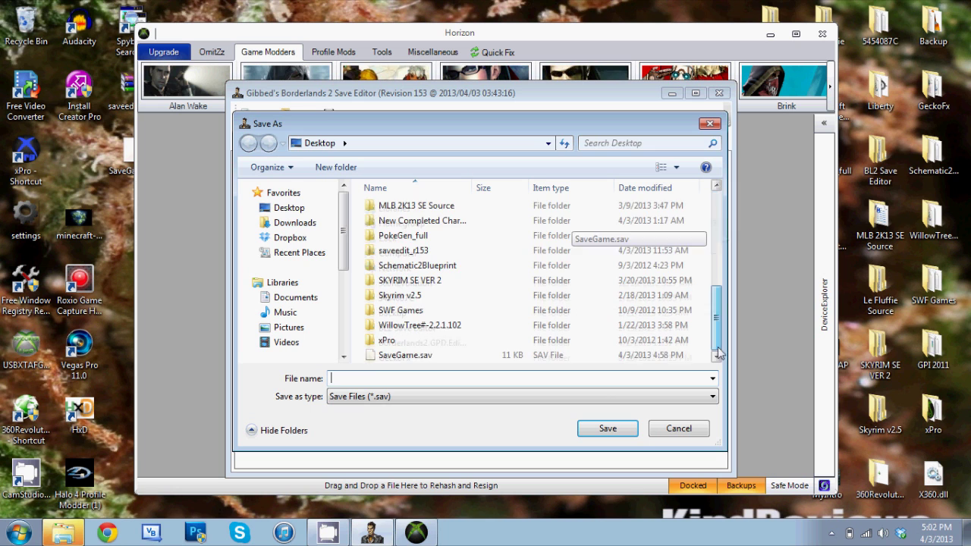
{"action": "left_click", "coordinate": [607, 355]}
{"action": "left_click", "coordinate": [606, 429]}
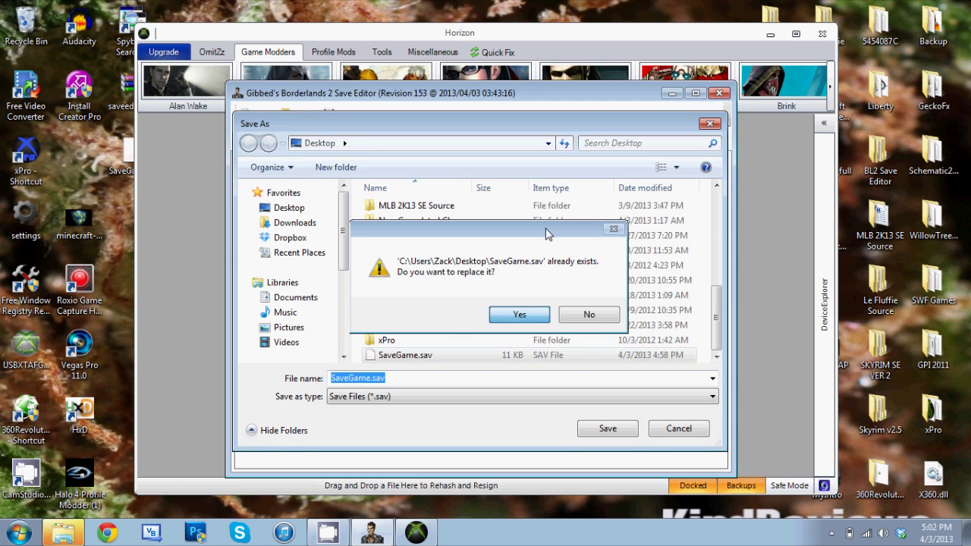
{"action": "key", "text": "Return"}
Step: Close the editor and replace SaveGame.sav in the Level 61 package with the edited file
{"action": "key", "text": "alt+F4"}
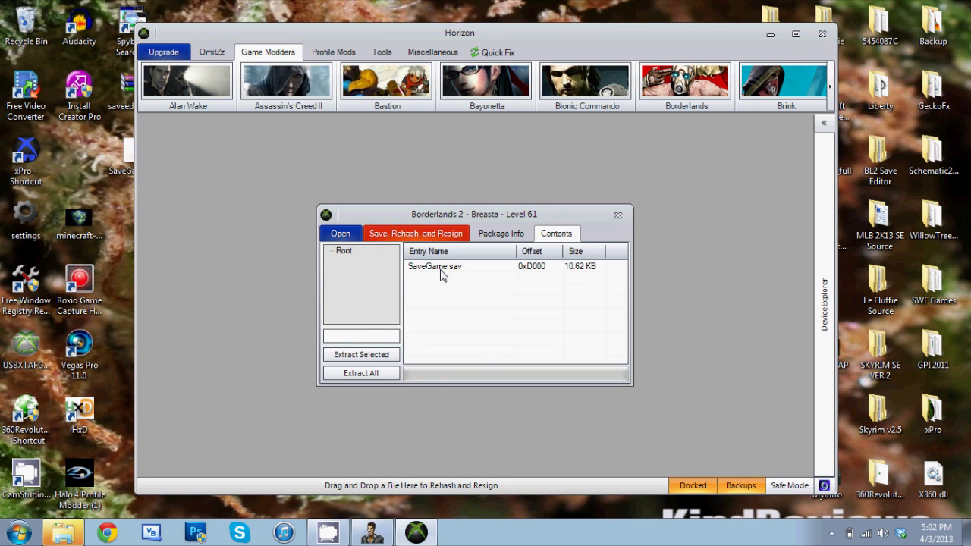
{"action": "right_click", "coordinate": [442, 268]}
{"action": "left_click", "coordinate": [448, 313]}
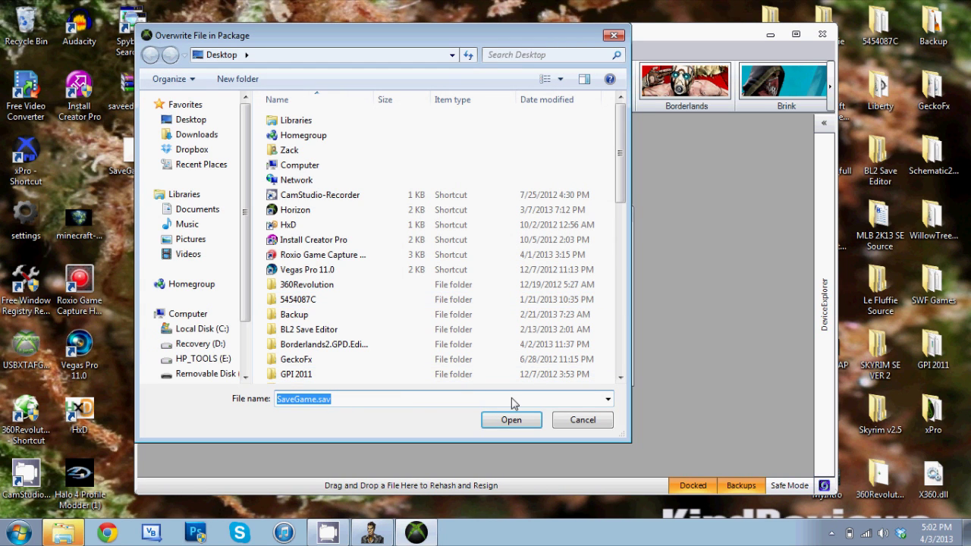
{"action": "left_click", "coordinate": [511, 421]}
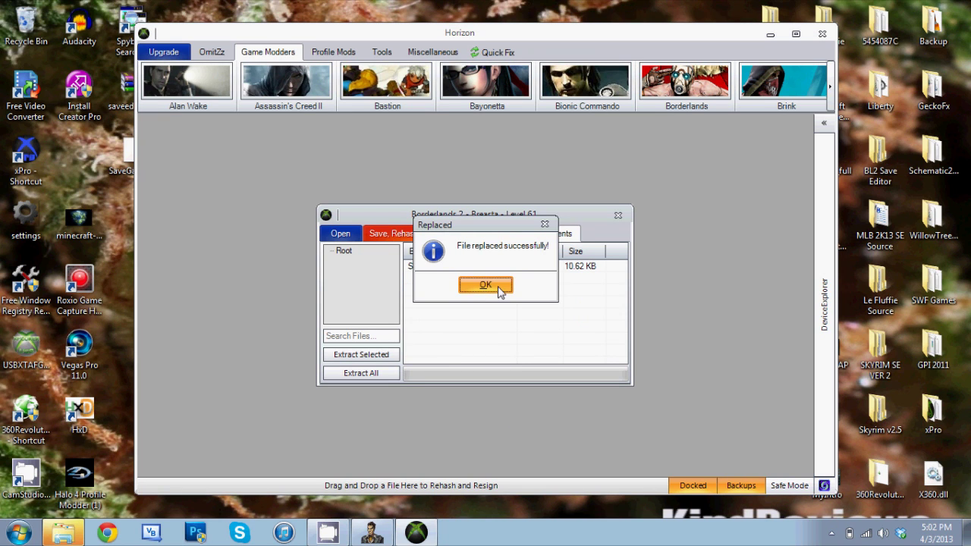
{"action": "left_click", "coordinate": [485, 285]}
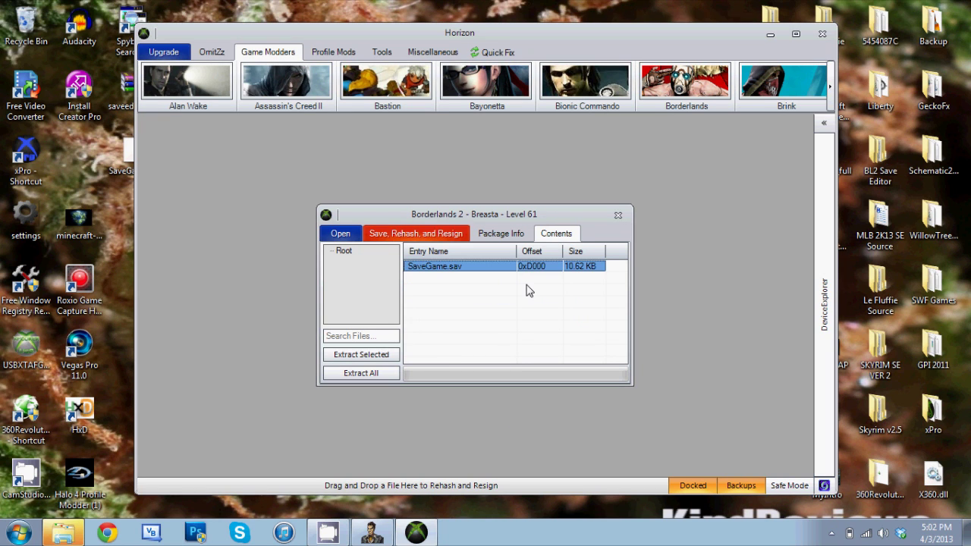
Step: Save, rehash and resign the package, then close its window
{"action": "left_click", "coordinate": [433, 236]}
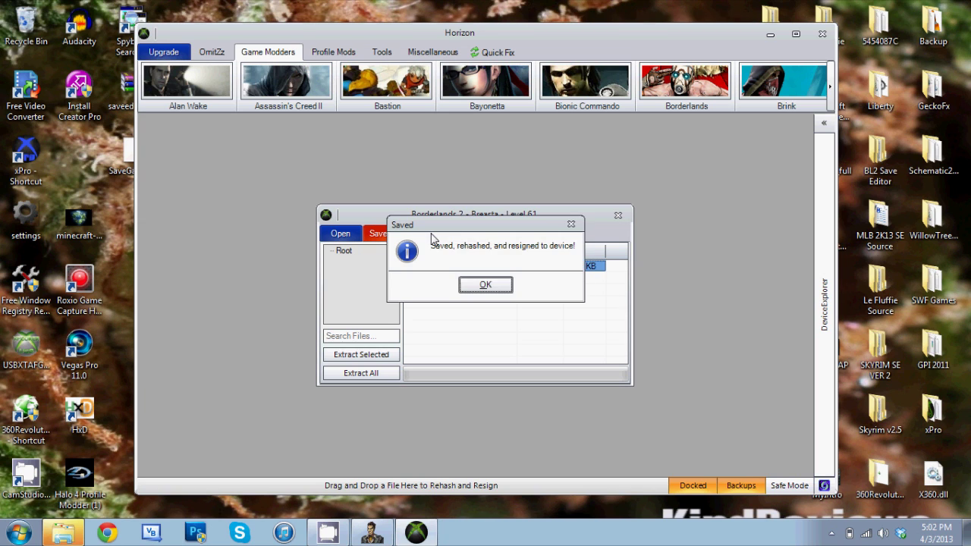
{"action": "left_click", "coordinate": [480, 292]}
{"action": "left_click", "coordinate": [617, 215]}
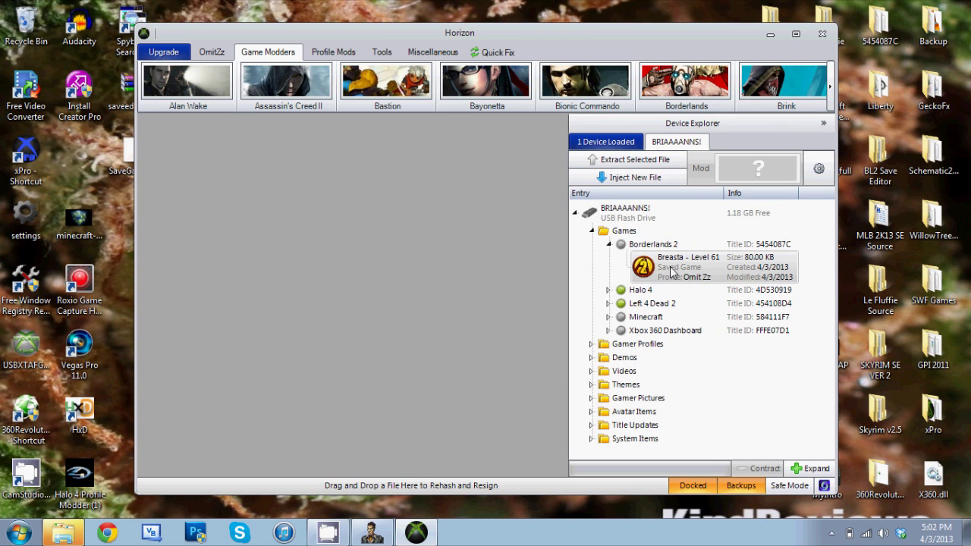
Step: Select the Level 61 save, then collapse the Borderlands 2 entry in Device Explorer
{"action": "left_click", "coordinate": [655, 261]}
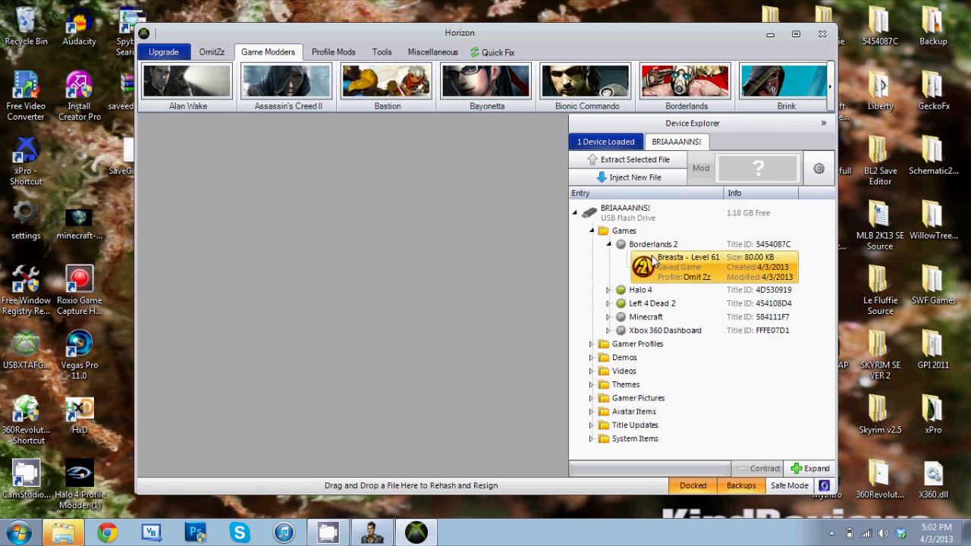
{"action": "left_click", "coordinate": [609, 244]}
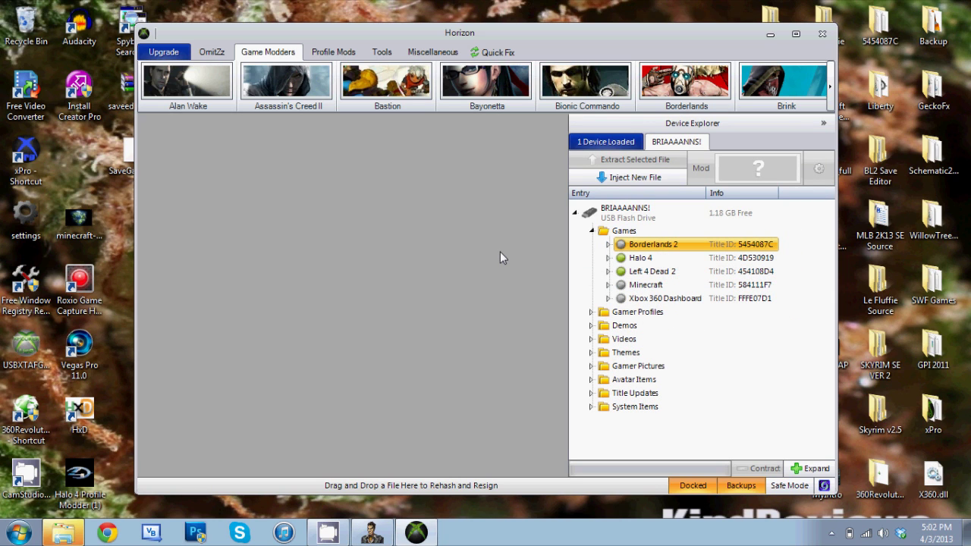